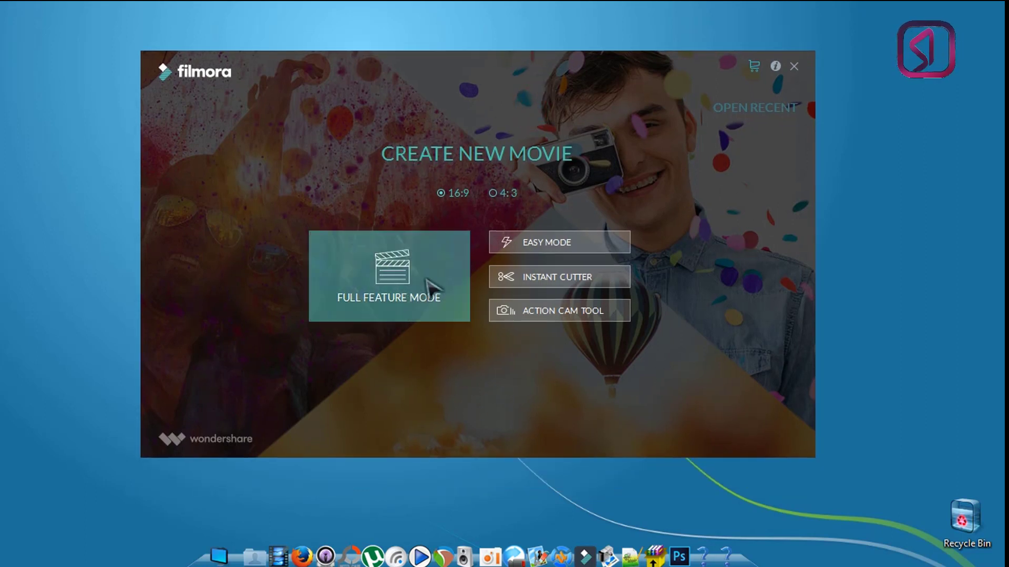
# Start a new 16:9 movie in full feature mode and close the Message Center.
pyautogui.click(400, 280)
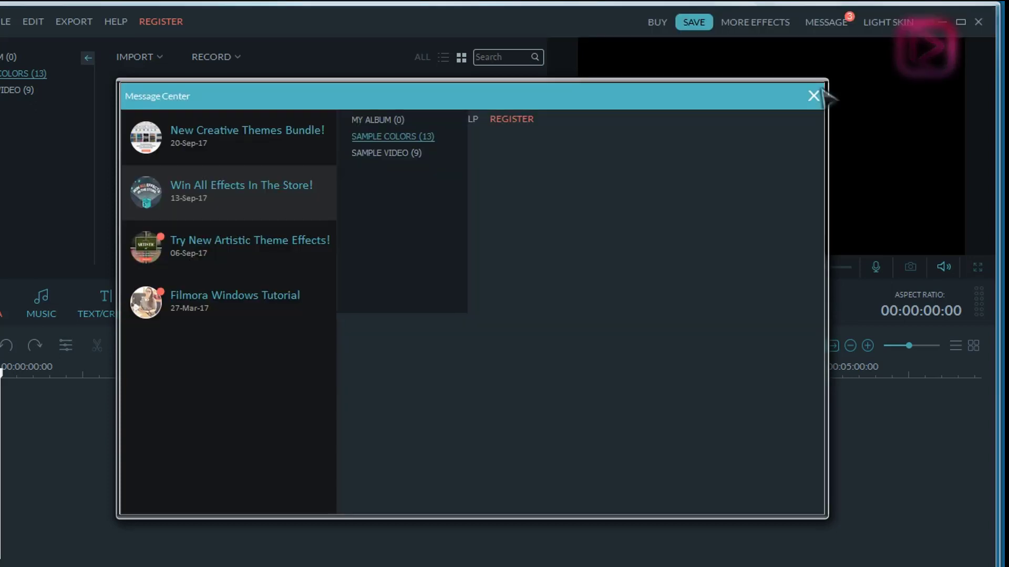
pyautogui.click(814, 96)
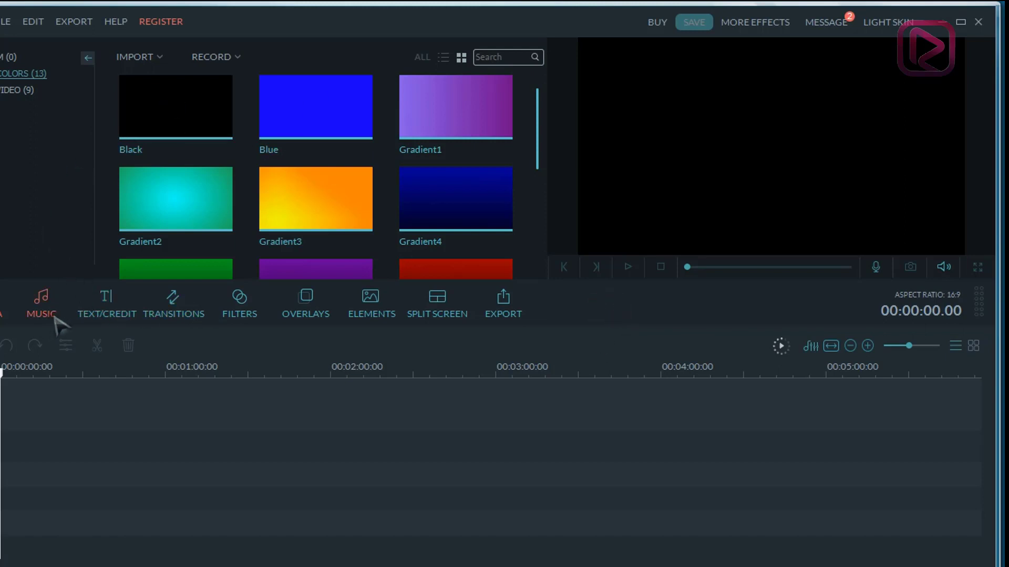
# Look through the text and credit, transition, filter, overlay and element effect libraries.
pyautogui.click(130, 311)
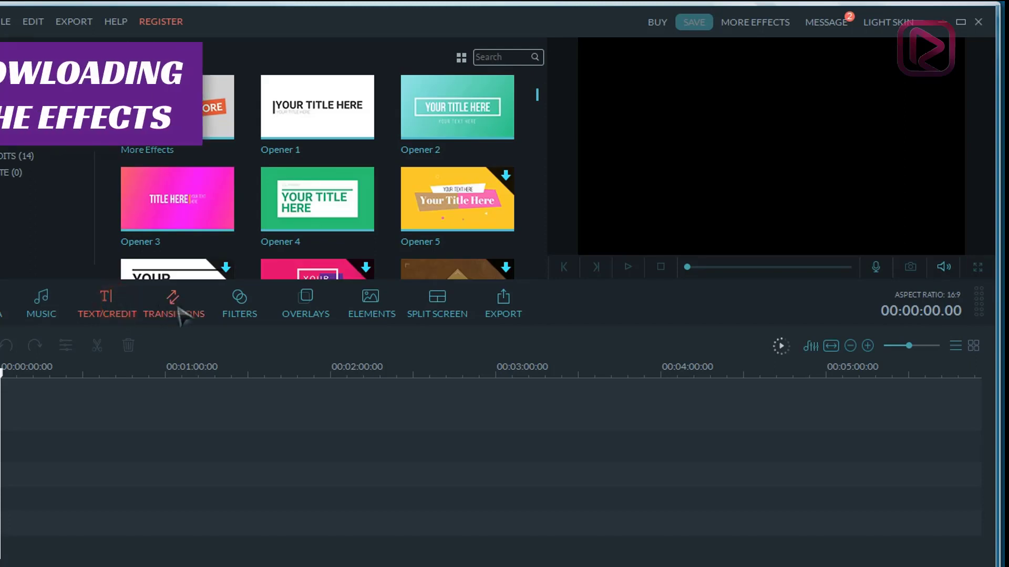
pyautogui.click(176, 302)
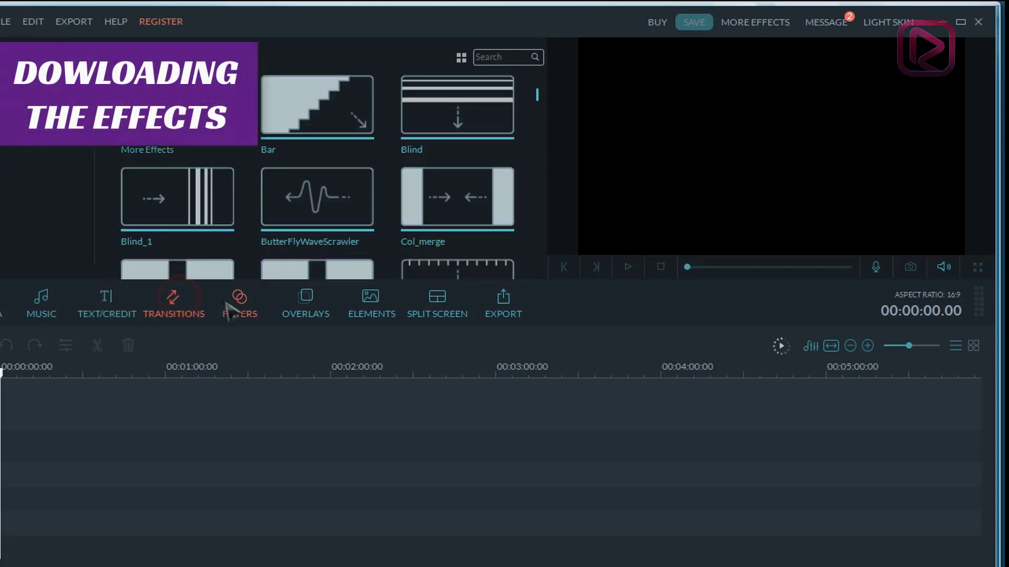
pyautogui.click(238, 298)
pyautogui.click(312, 309)
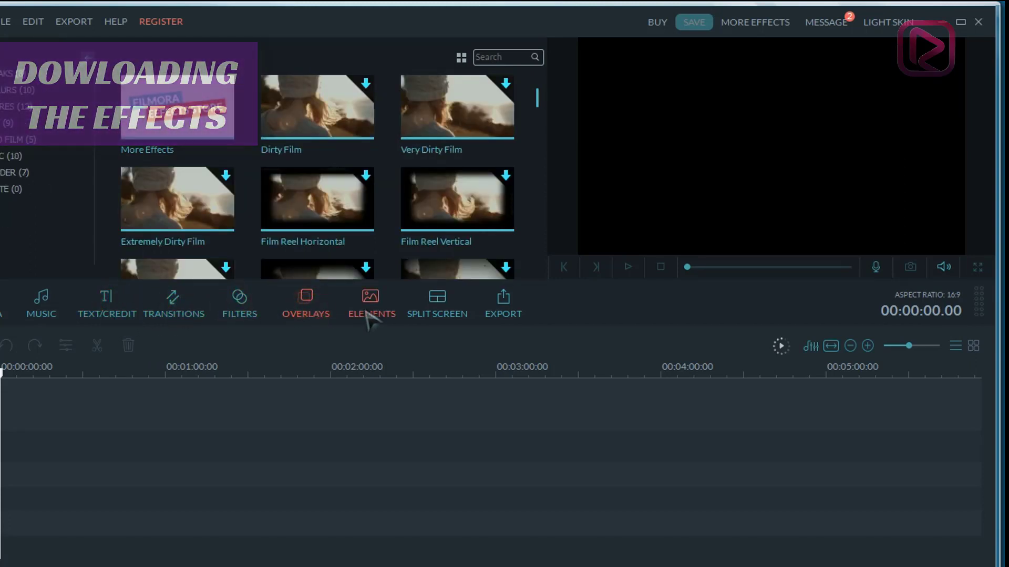
pyautogui.click(371, 309)
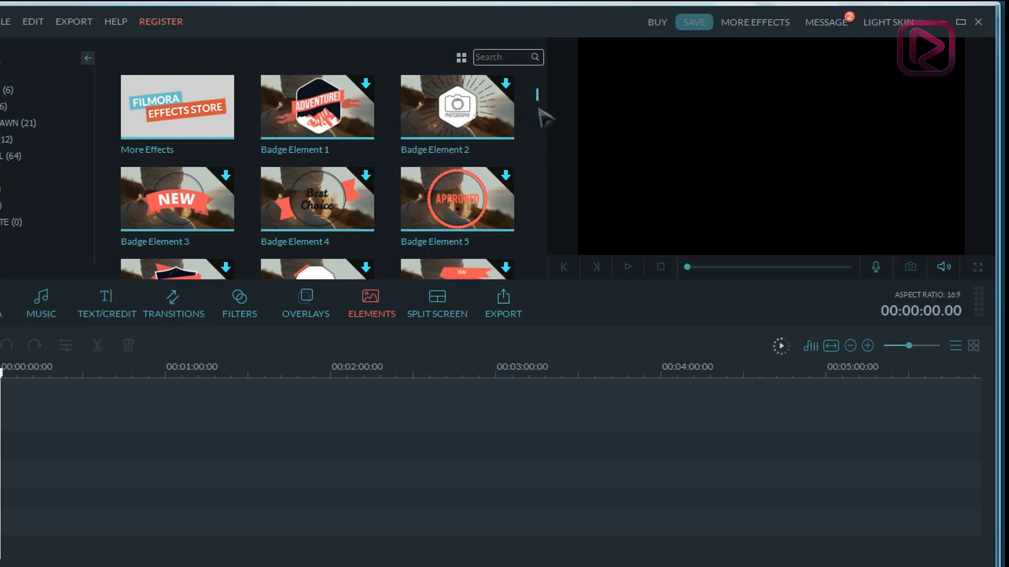
pyautogui.moveTo(536, 94)
pyautogui.mouseDown()
pyautogui.moveTo(541, 168)
pyautogui.moveTo(538, 80)
pyautogui.mouseUp()
# Download the Opener 5 title from the text and credit library and start its preview.
pyautogui.click(107, 302)
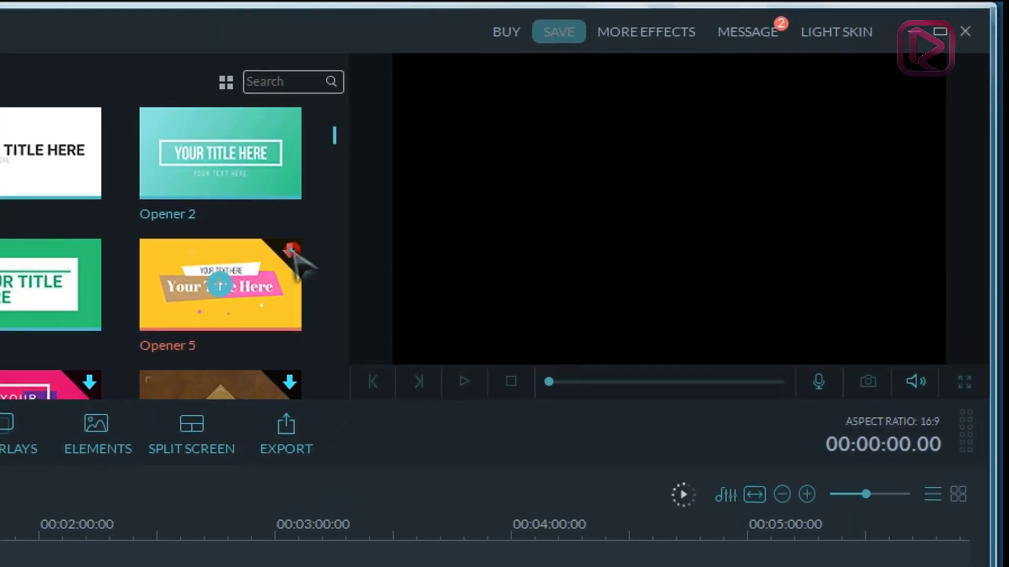
pyautogui.click(505, 176)
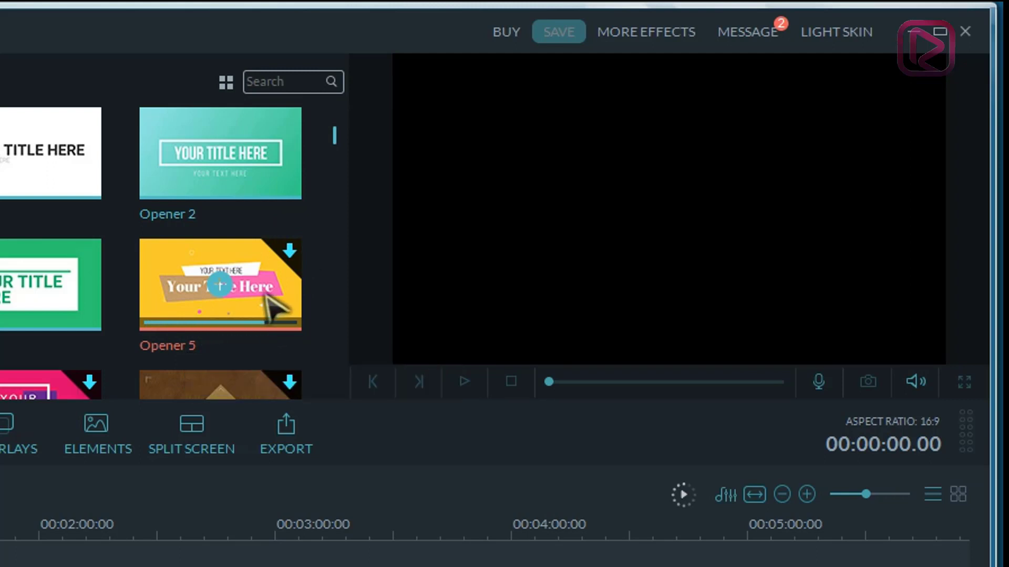
pyautogui.click(281, 306)
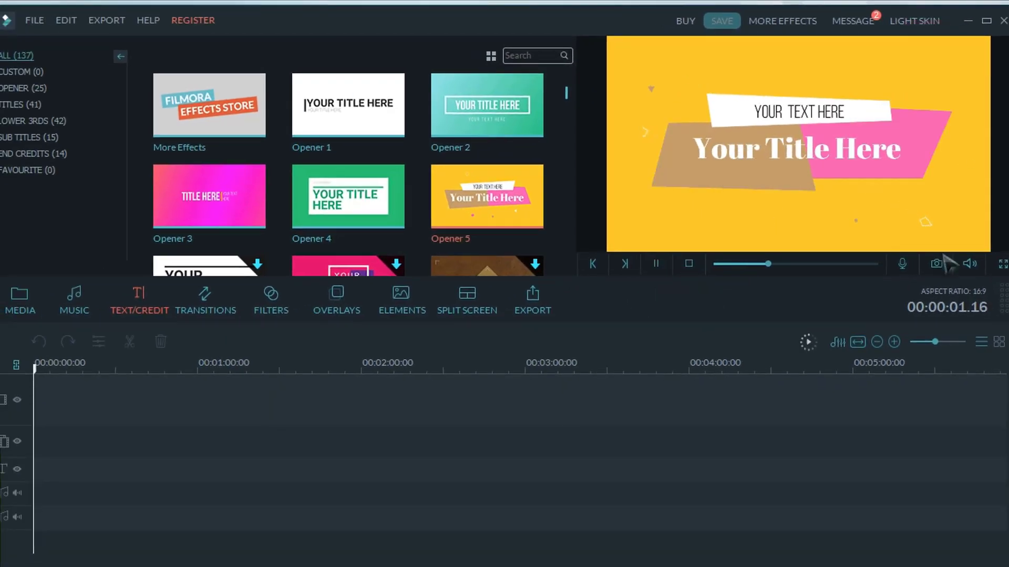
# Preview the Opener 5 title in full screen and place it at the start of the timeline's video track.
pyautogui.click(1003, 264)
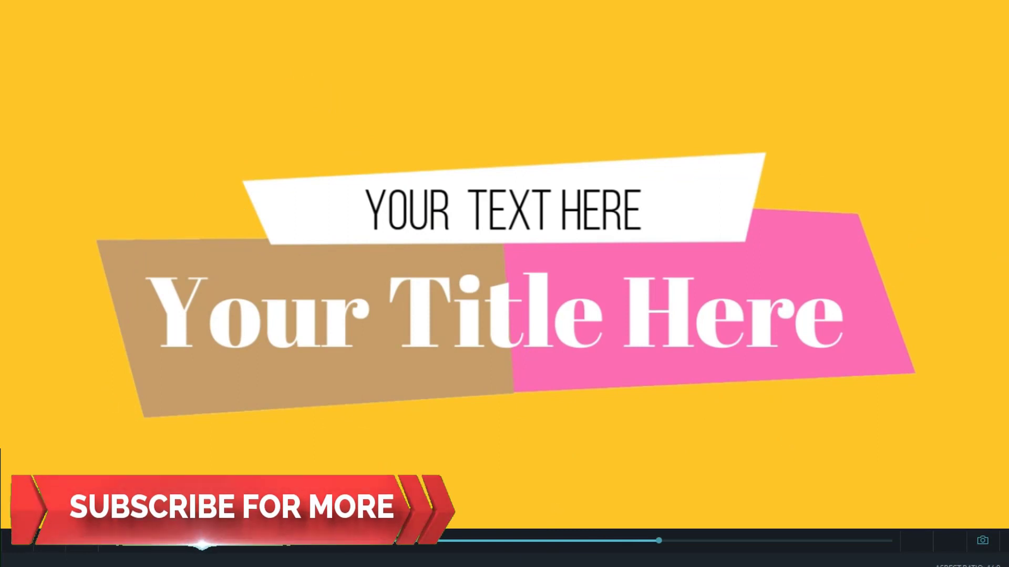
pyautogui.click(158, 542)
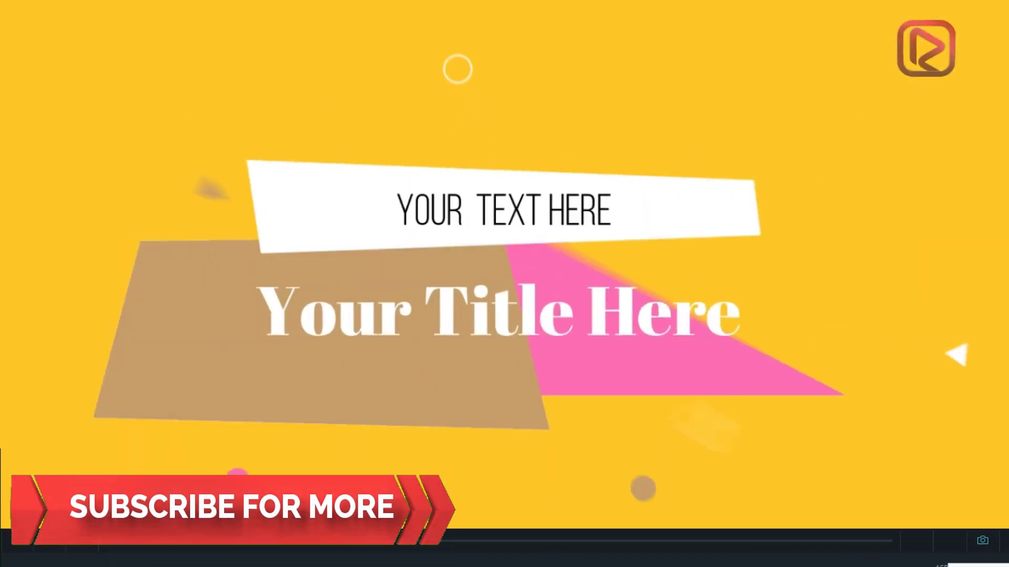
pyautogui.press('Escape')
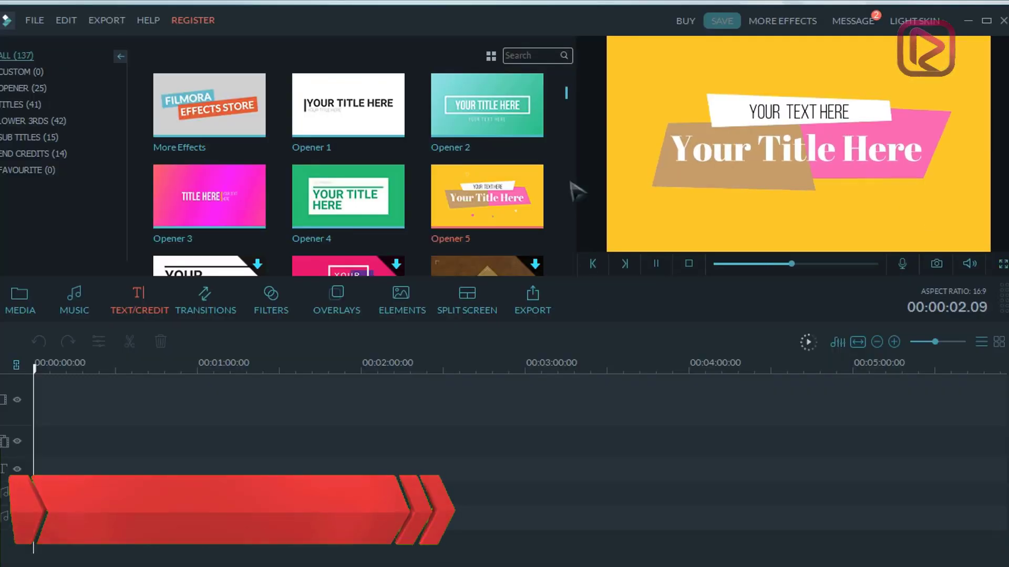
pyautogui.moveTo(525, 210); pyautogui.dragTo(44, 399)
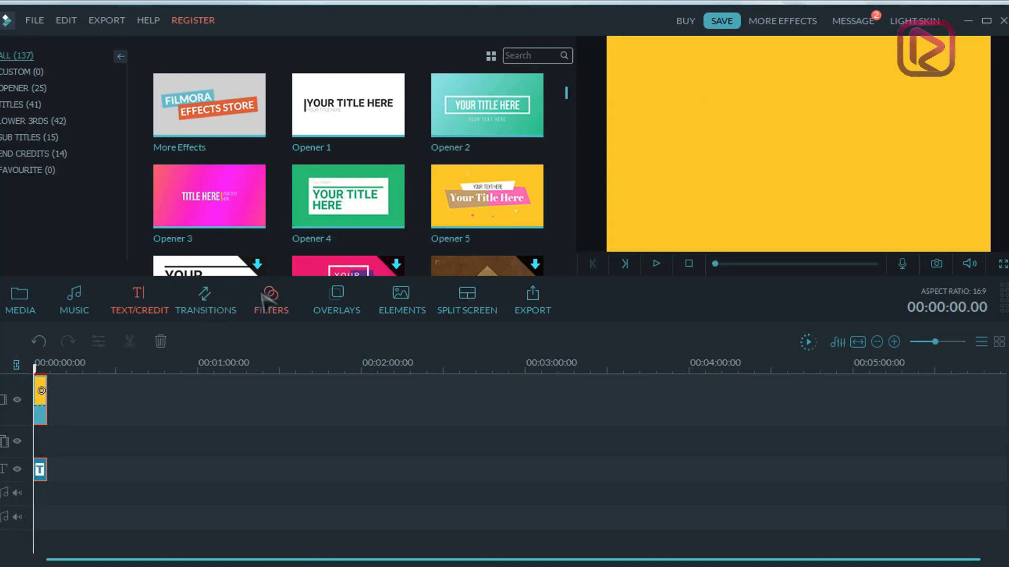
# Look further through the titles and preview the ButterFlyWaveScrawler transition.
pyautogui.moveTo(566, 90); pyautogui.dragTo(567, 124)
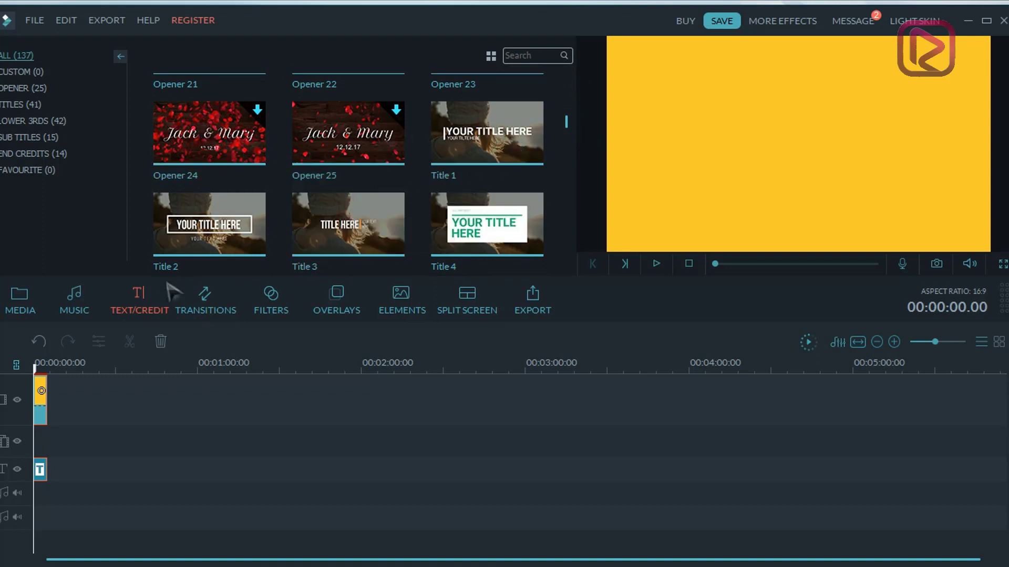
pyautogui.click(210, 301)
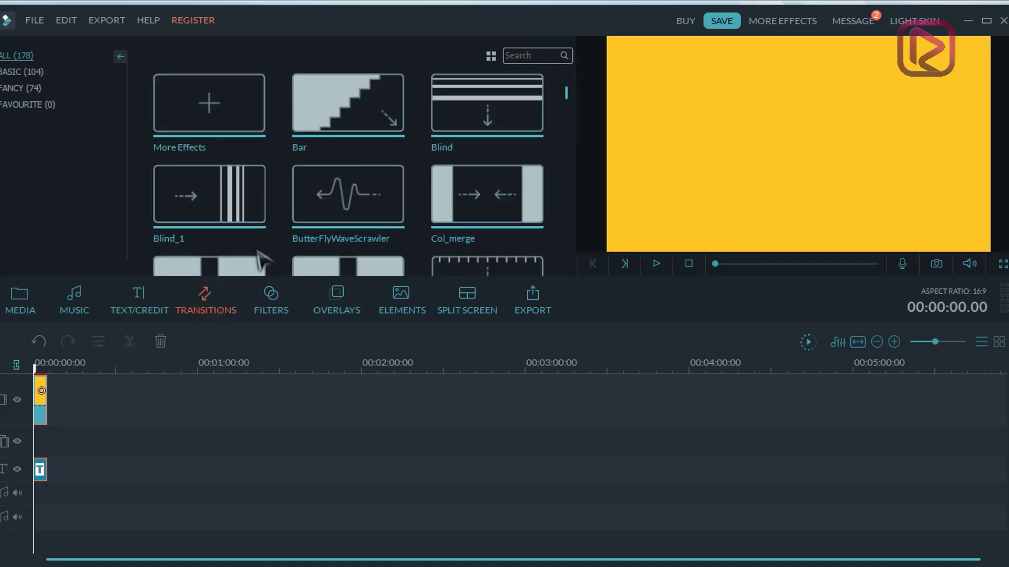
pyautogui.scroll(-5, 281, 253)
pyautogui.scroll(4, 379, 187)
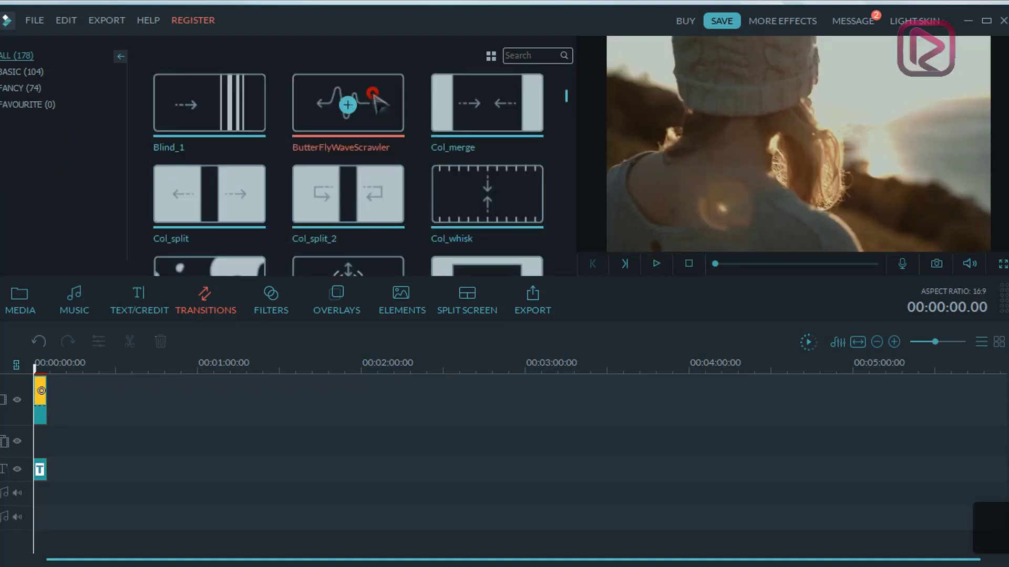
pyautogui.click(656, 264)
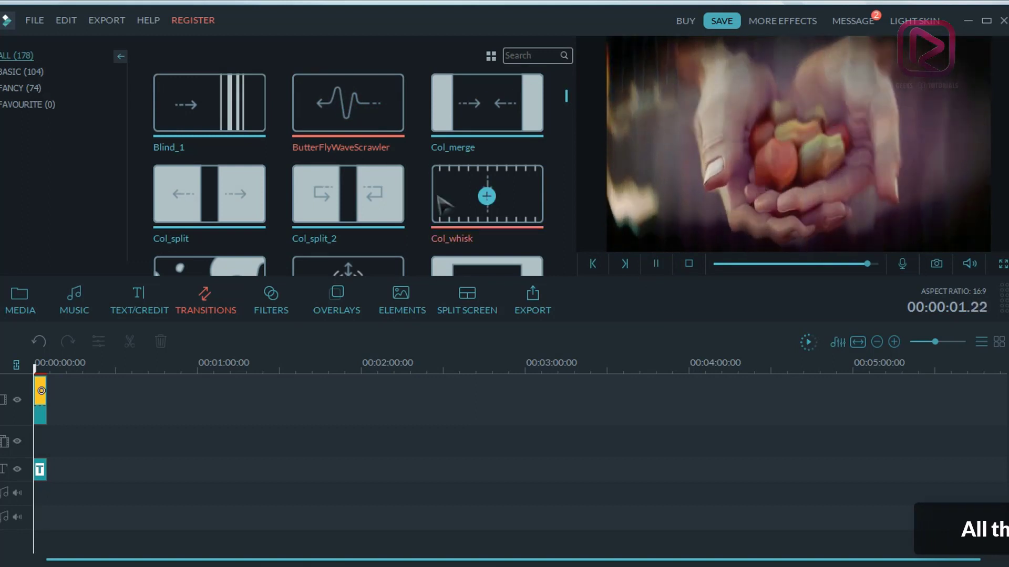
# Browse the rest of the transition library and preview the Warp 1 transition.
pyautogui.scroll(-15, 420, 210)
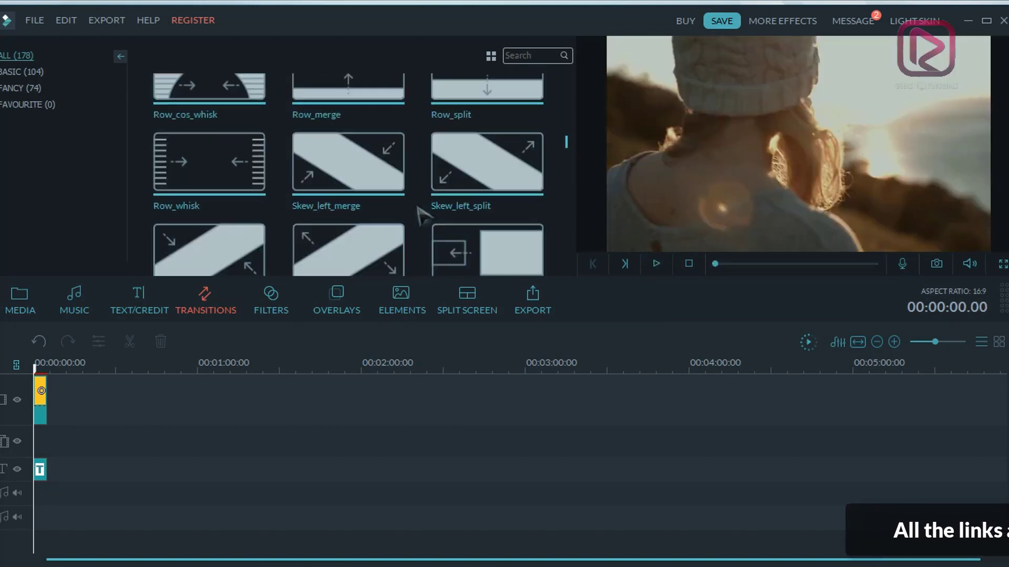
pyautogui.scroll(-10, 420, 215)
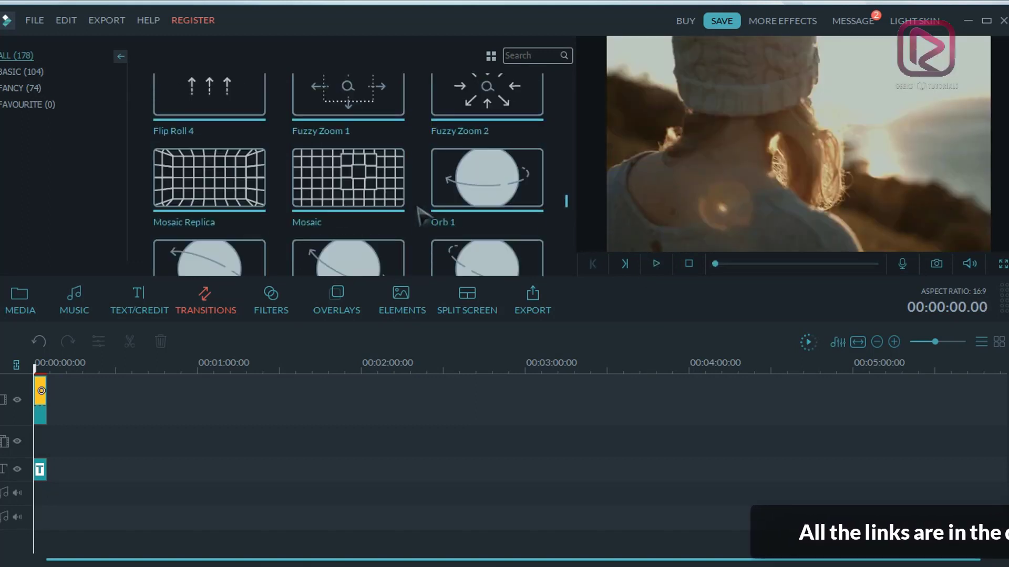
pyautogui.scroll(-10, 421, 215)
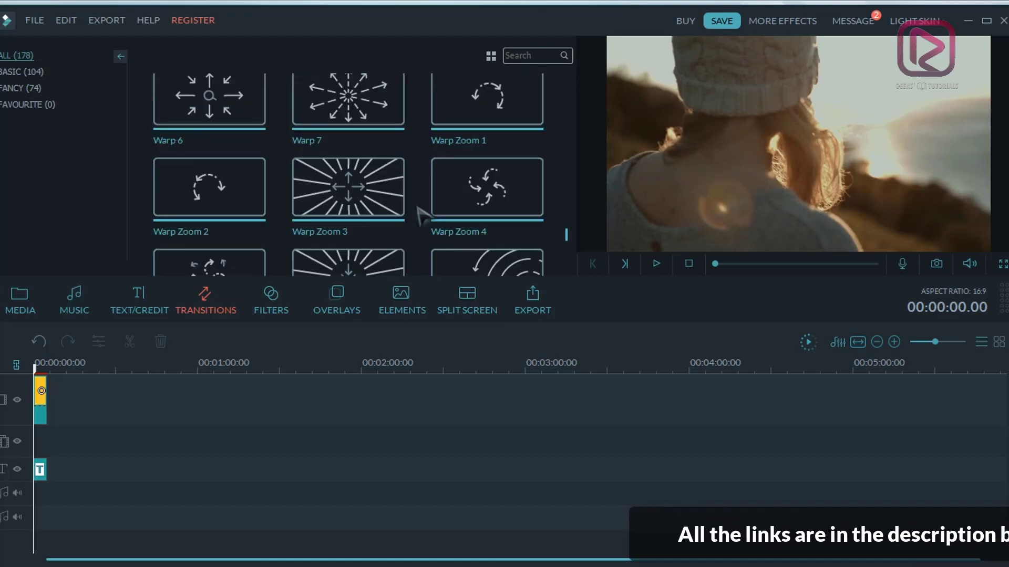
pyautogui.scroll(3, 417, 214)
pyautogui.click(368, 190)
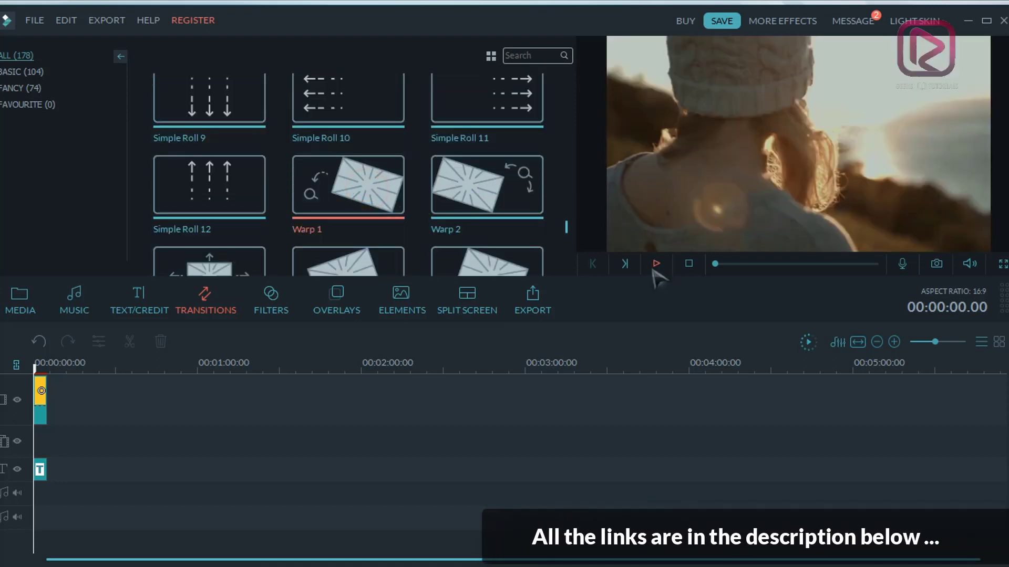
pyautogui.click(656, 264)
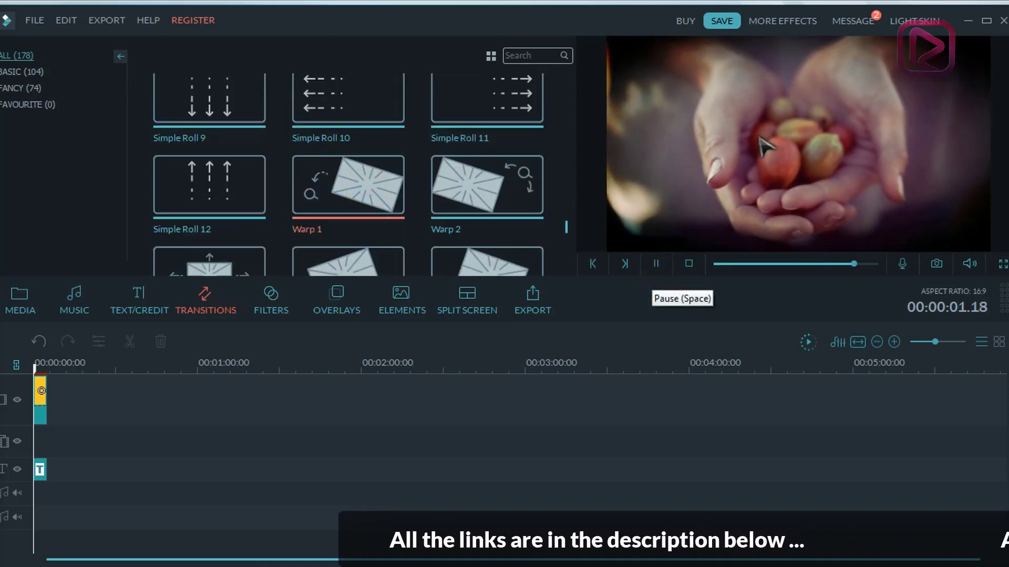
# Preview the SimpleElegent filter from the filter library.
pyautogui.click(273, 302)
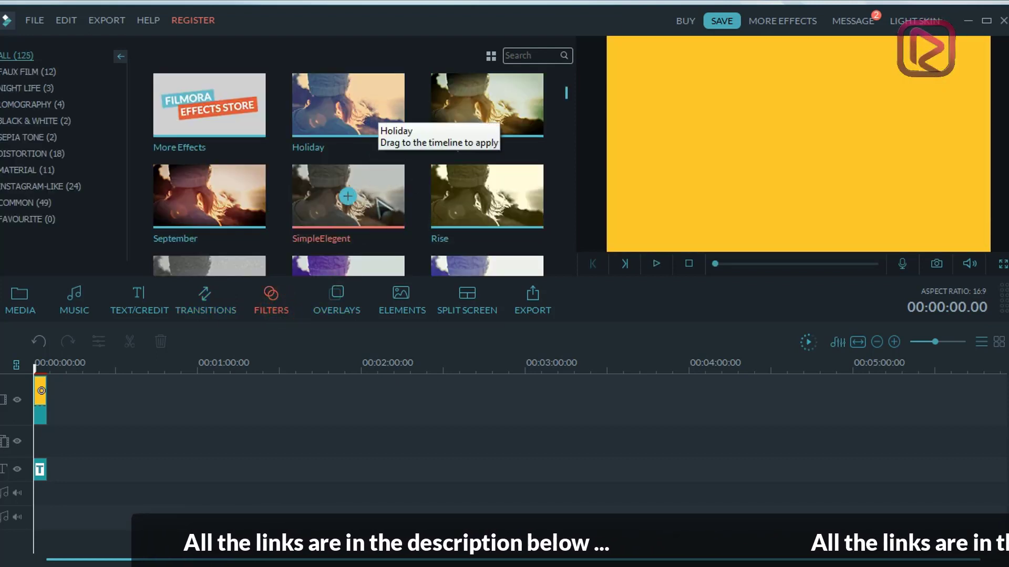
pyautogui.click(657, 265)
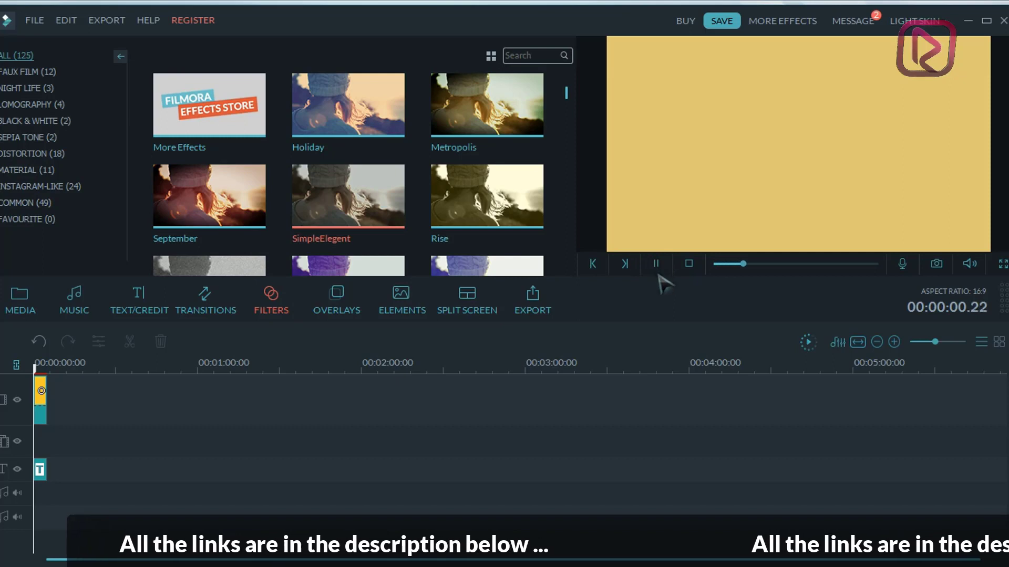
pyautogui.scroll(-3, 387, 191)
pyautogui.scroll(3, 388, 190)
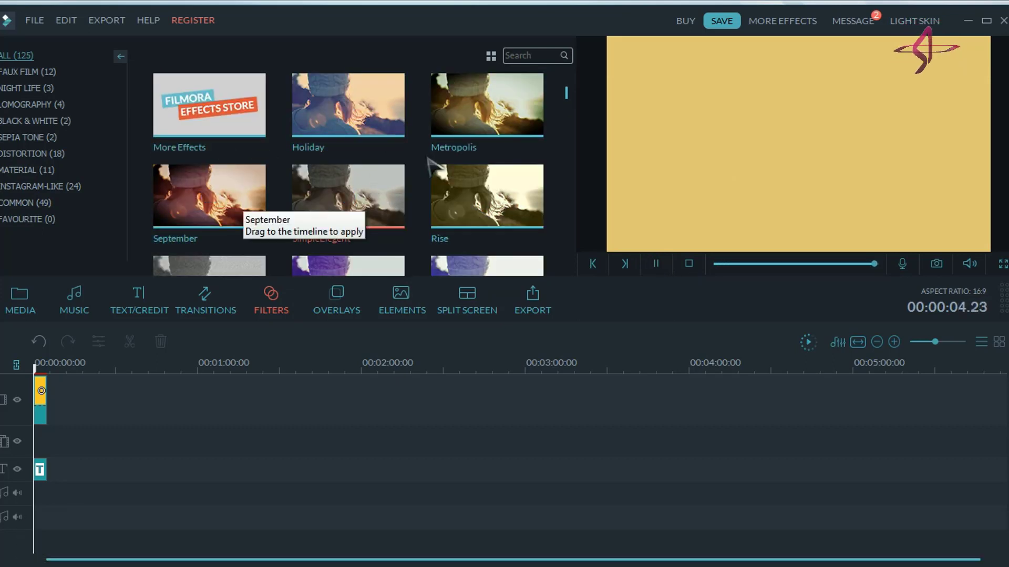
# Preview the Rise filter and look through the remaining filters.
pyautogui.click(499, 194)
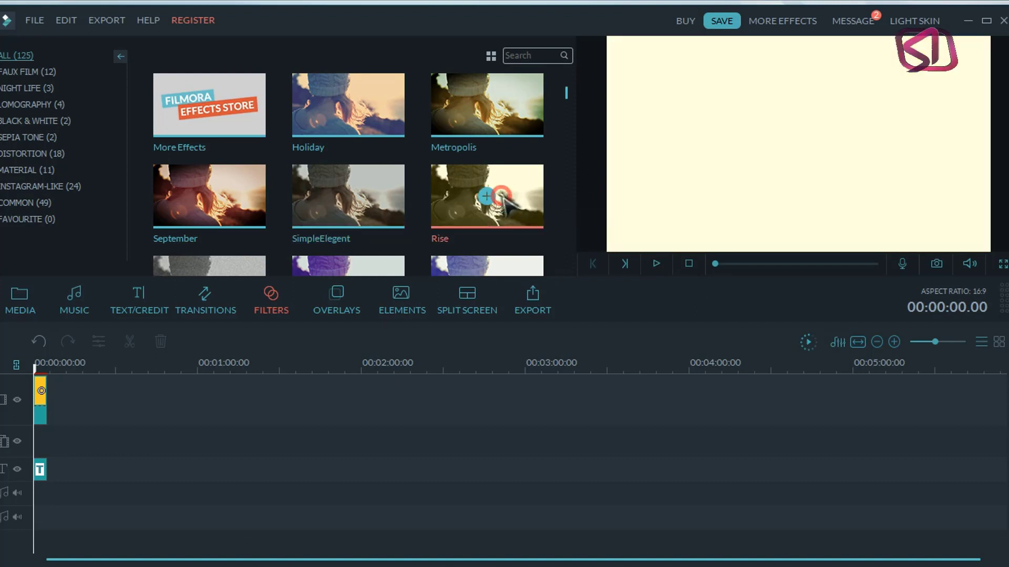
pyautogui.click(655, 264)
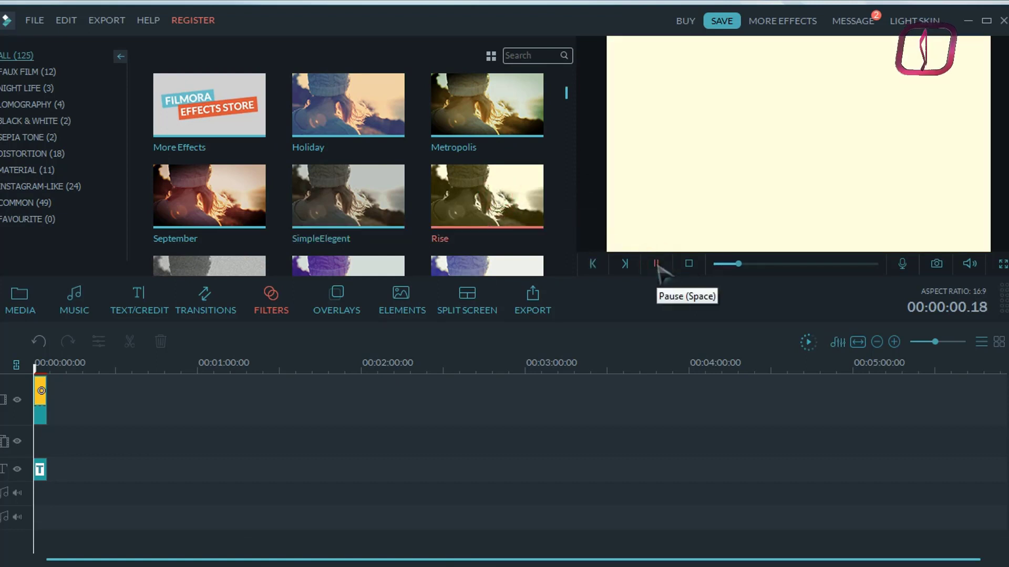
pyautogui.scroll(-3, 550, 236)
pyautogui.scroll(-10, 544, 228)
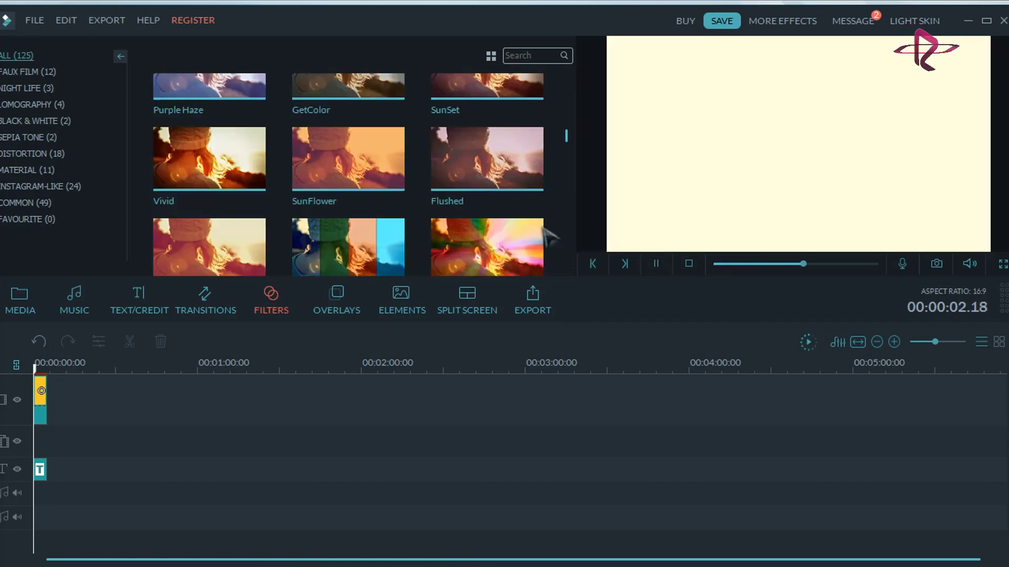
pyautogui.scroll(-2, 549, 237)
# Examine the overlay library, the full range of downloadable elements, and the music library.
pyautogui.click(336, 297)
pyautogui.click(404, 299)
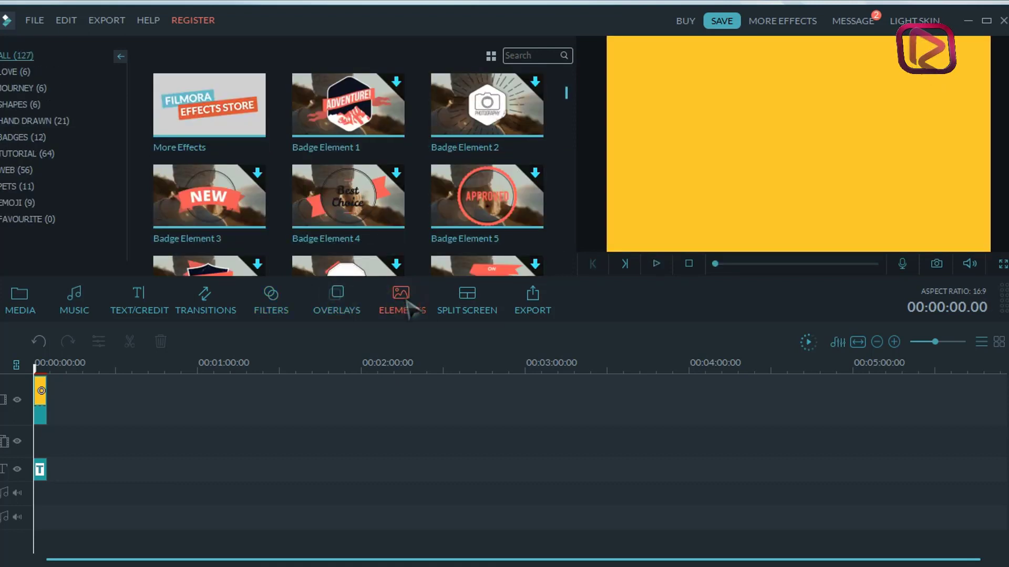
pyautogui.click(341, 304)
pyautogui.click(402, 300)
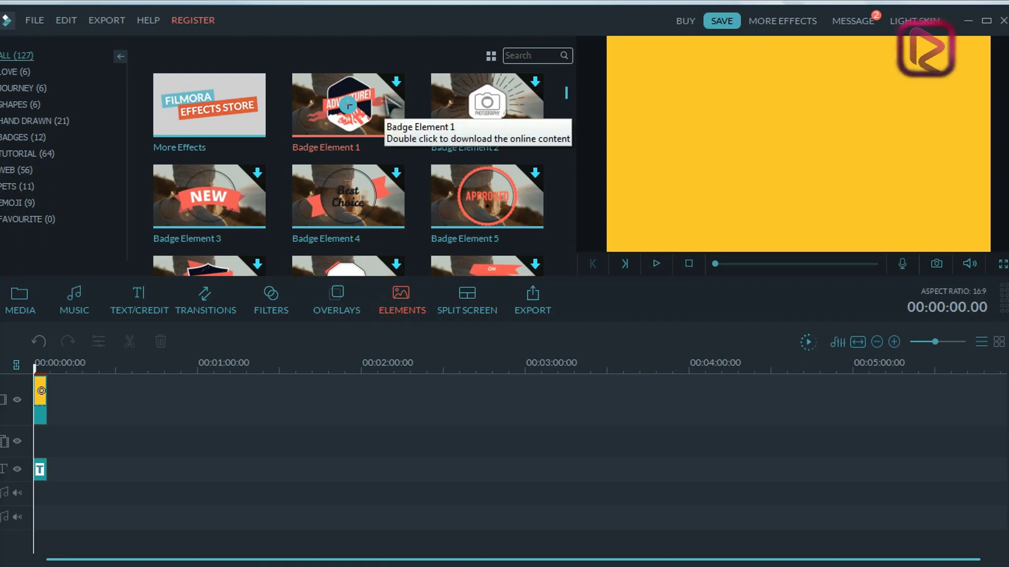
pyautogui.moveTo(356, 202)
pyautogui.scroll(-5, 388, 252)
pyautogui.scroll(-10, 386, 251)
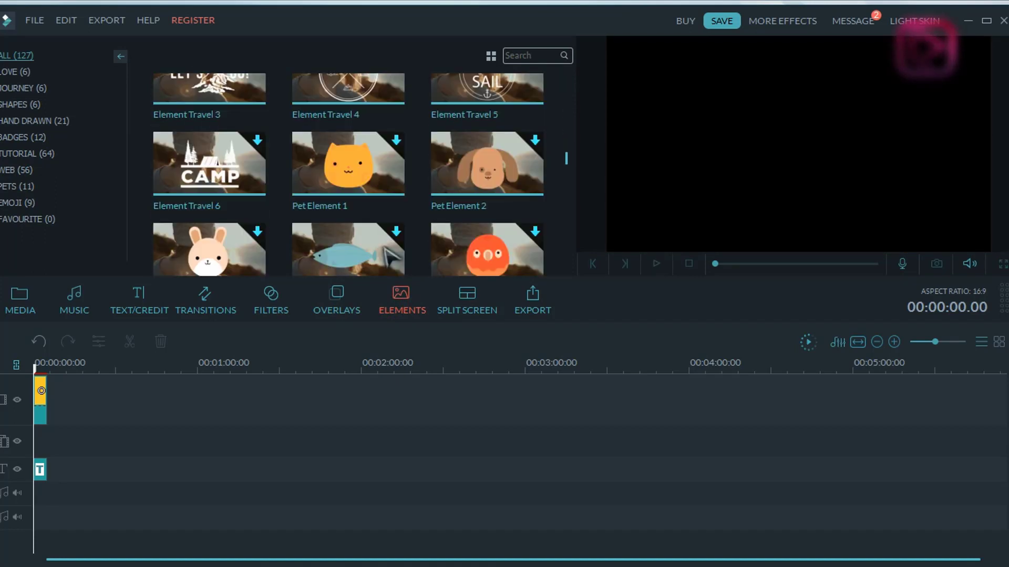
pyautogui.scroll(-10, 390, 257)
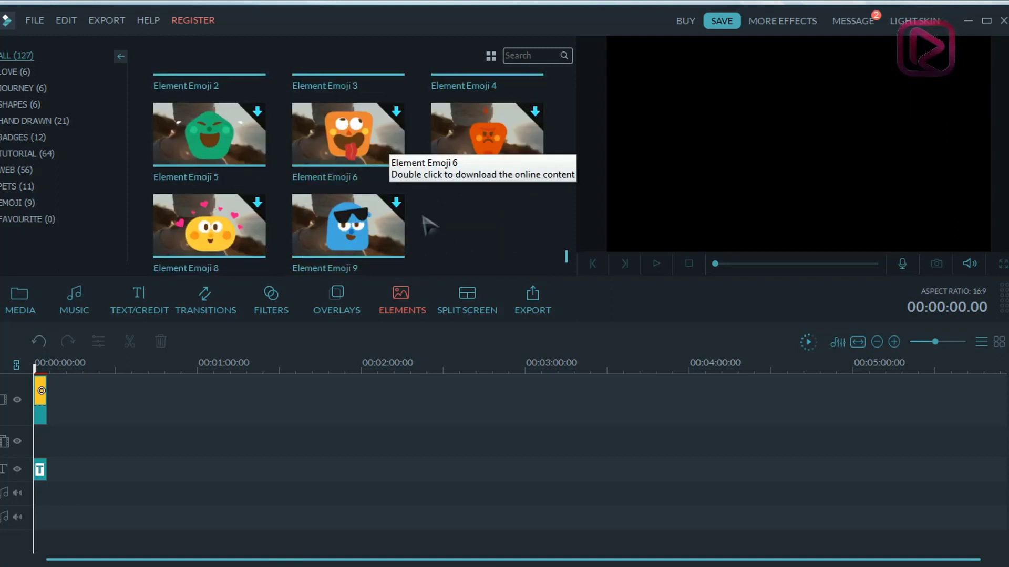
pyautogui.scroll(10, 426, 221)
pyautogui.scroll(10, 431, 221)
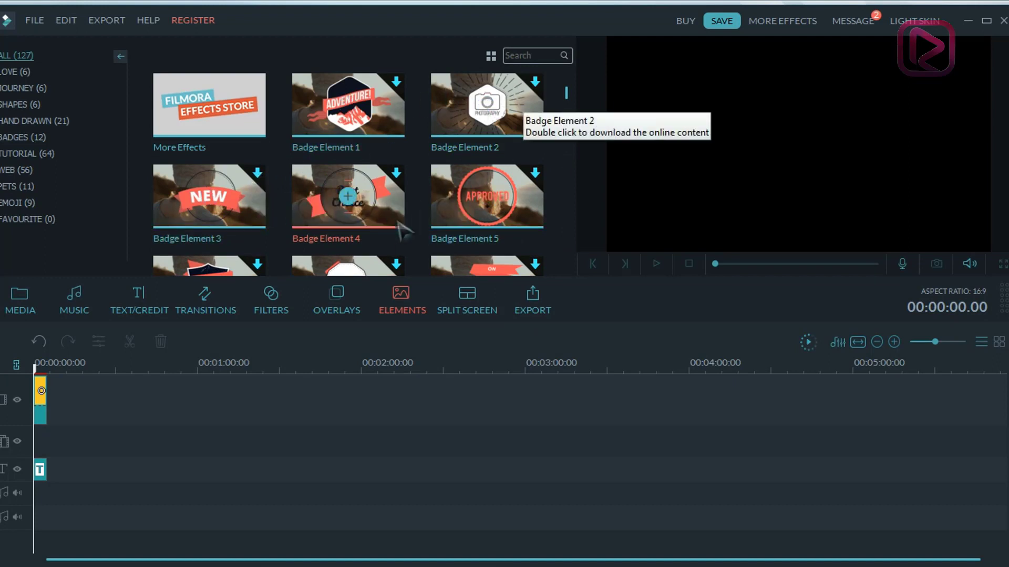
pyautogui.scroll(-10, 400, 224)
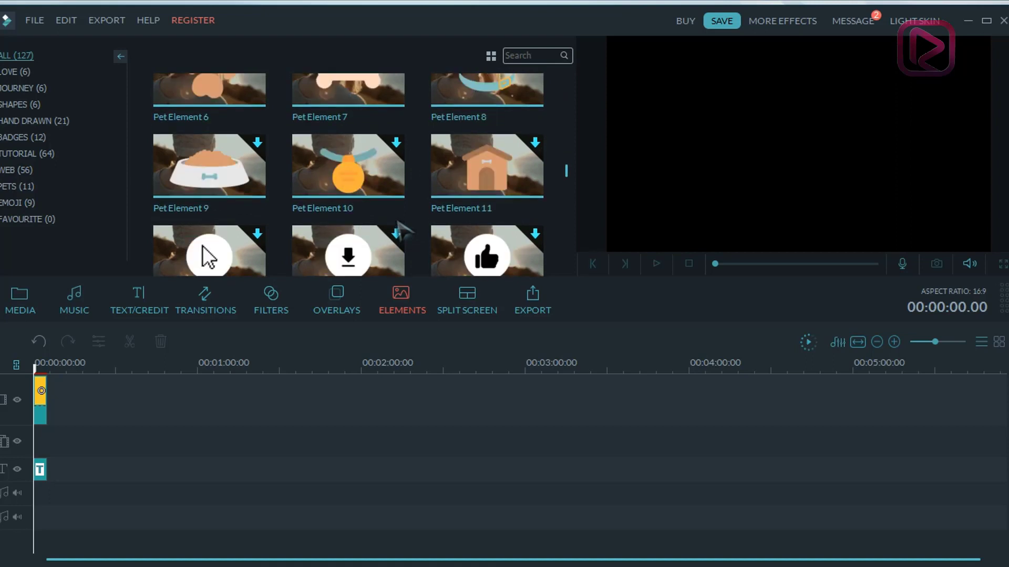
pyautogui.click(78, 303)
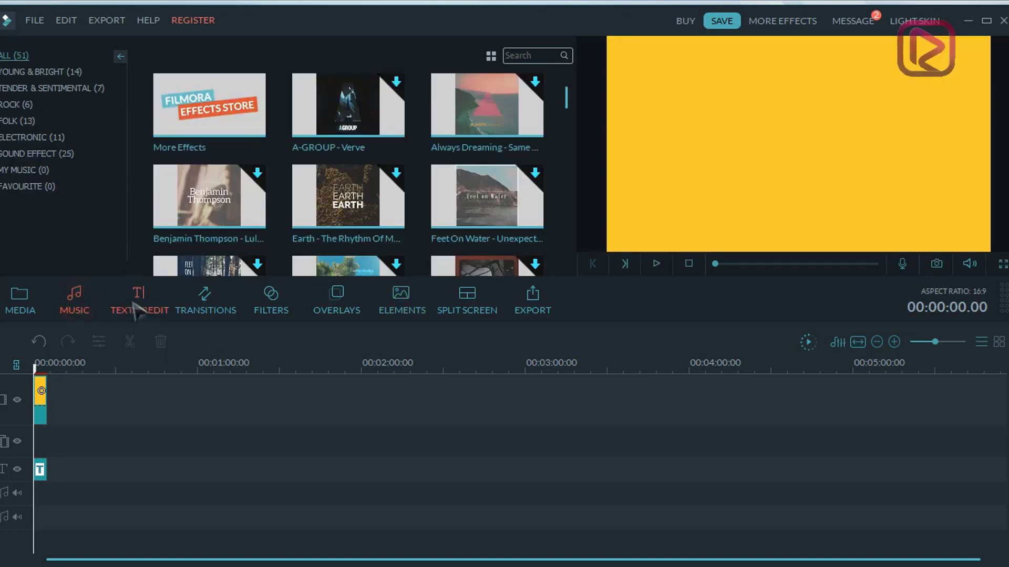
# Browse the Young & Bright music and place the Blue sample color at the start of the video track.
pyautogui.click(59, 71)
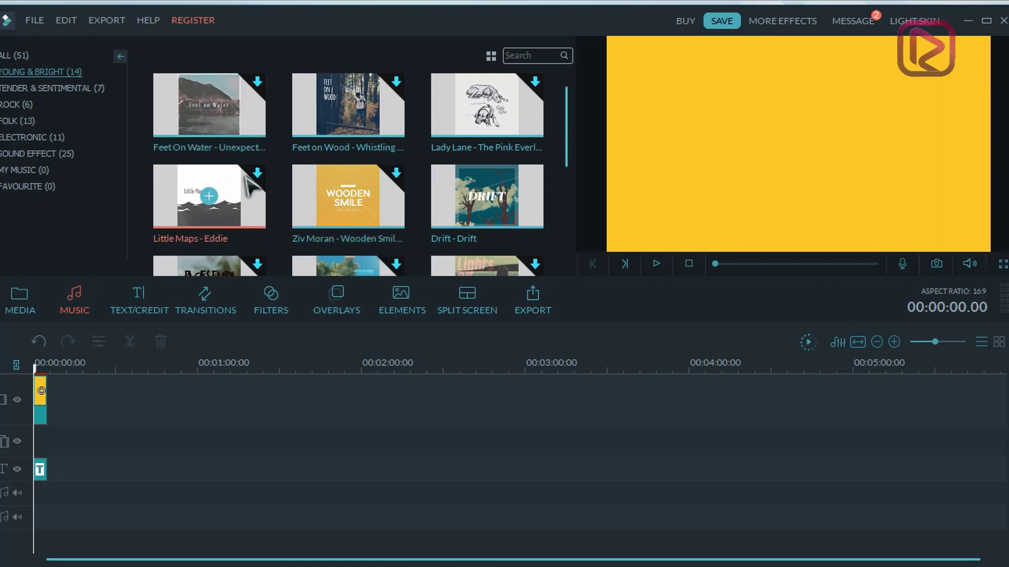
pyautogui.click(135, 290)
pyautogui.click(29, 305)
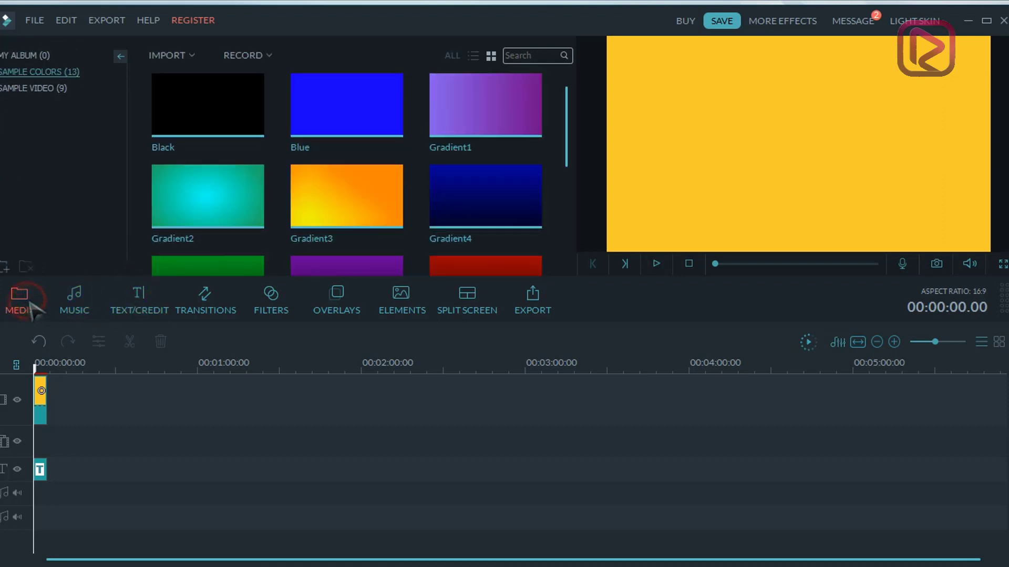
pyautogui.click(345, 104)
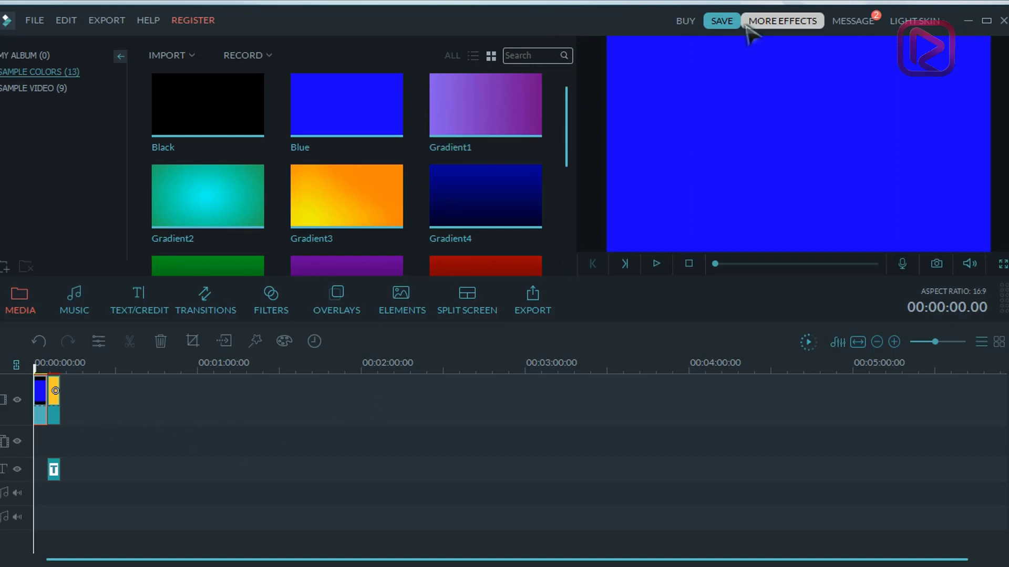
pyautogui.click(84, 307)
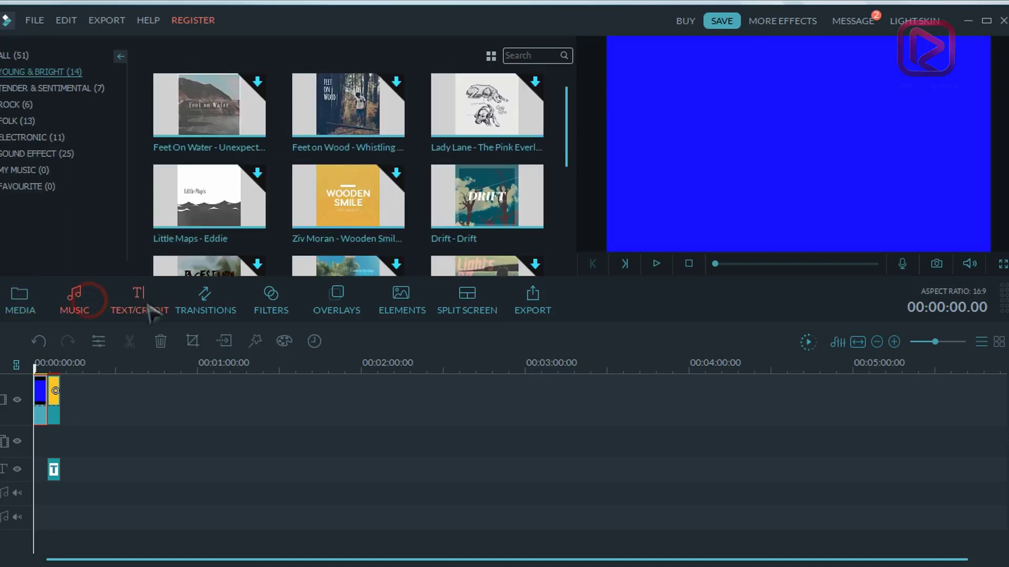
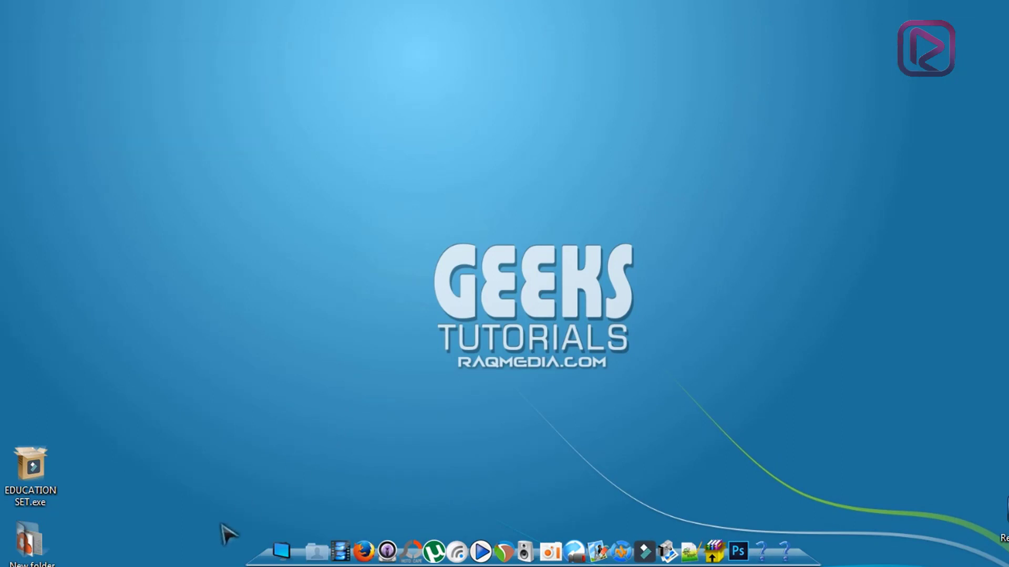
# Move EDUCATION SET.exe higher up on the desktop and start its installer.
pyautogui.moveTo(53, 484); pyautogui.dragTo(60, 381)
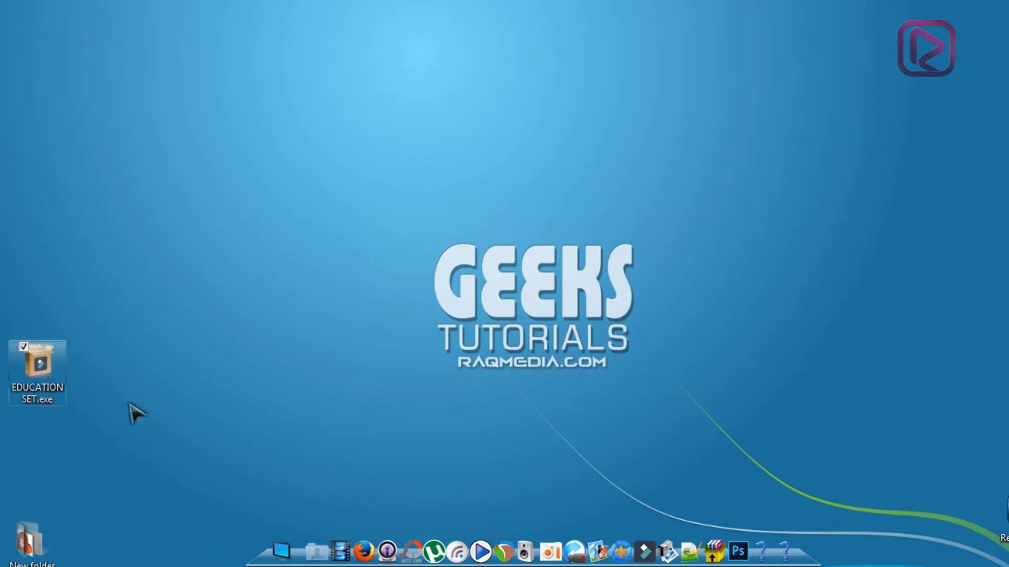
pyautogui.doubleClick(44, 370)
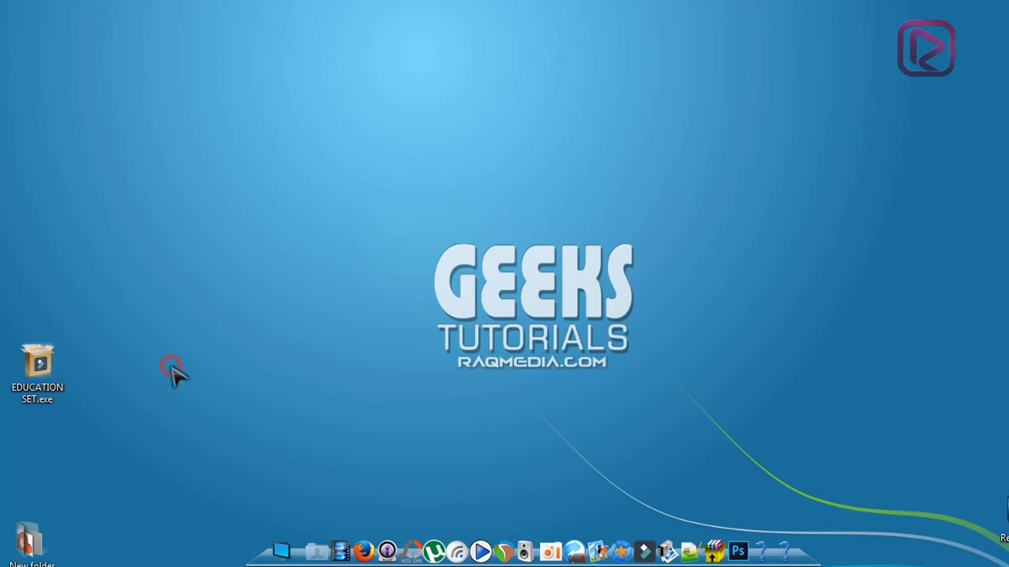
pyautogui.moveTo(540, 243); pyautogui.dragTo(603, 251)
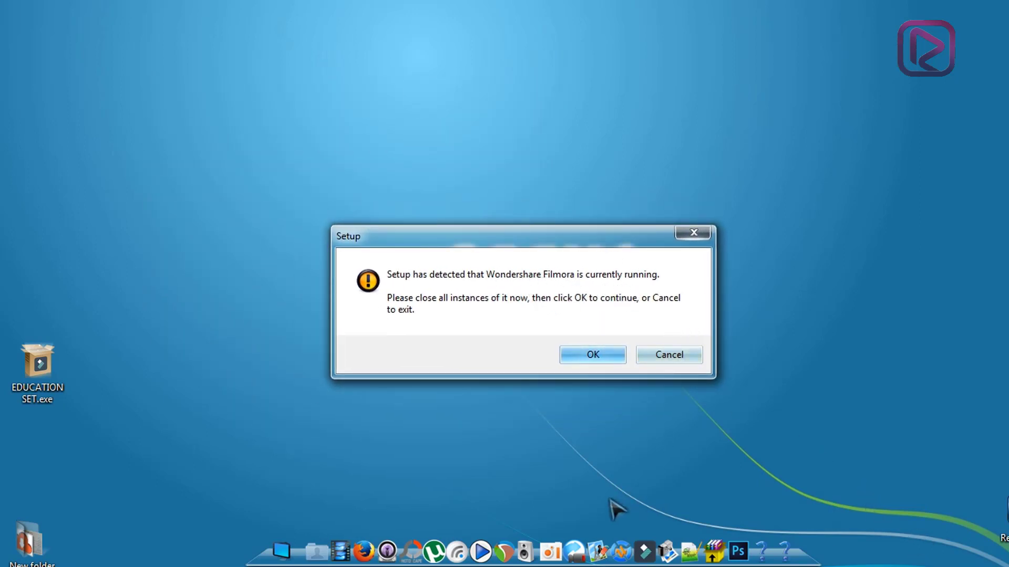
pyautogui.moveTo(594, 245); pyautogui.dragTo(564, 154)
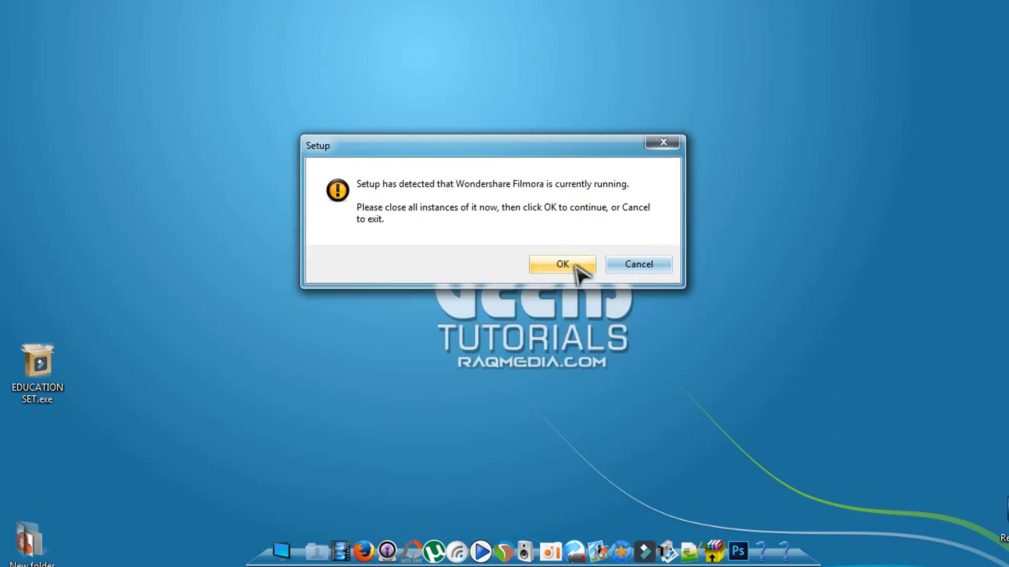
# End the Filmora.exe process in Windows Task Manager and close Task Manager.
pyautogui.rightClick(591, 558)
pyautogui.click(662, 538)
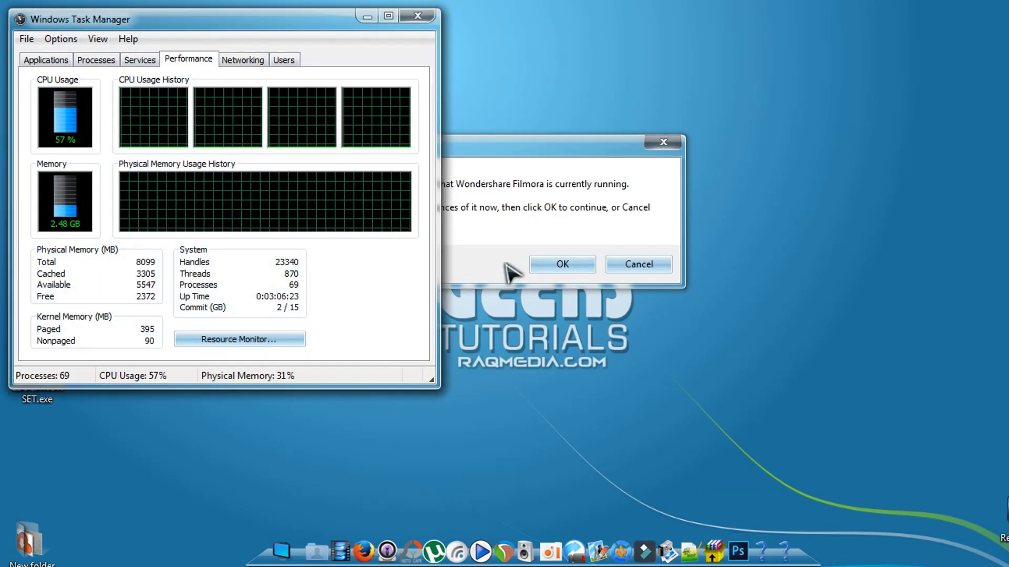
pyautogui.click(93, 61)
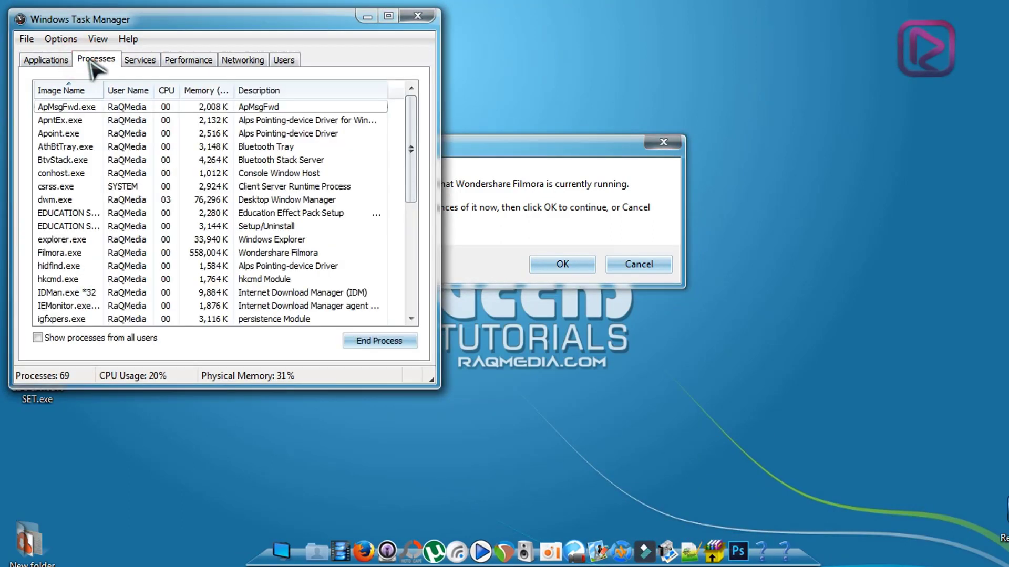
pyautogui.click(335, 255)
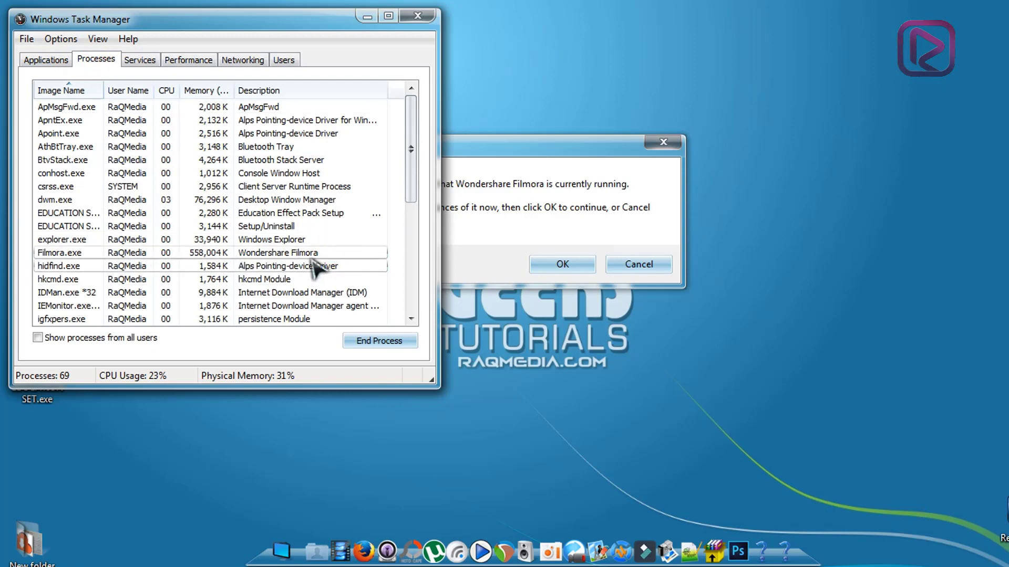
pyautogui.click(398, 343)
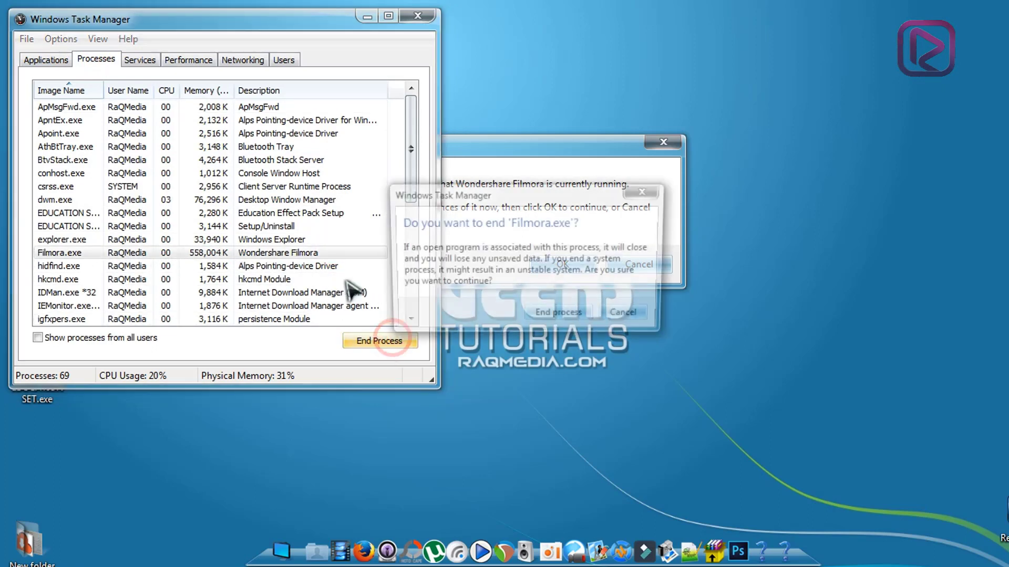
pyautogui.click(561, 315)
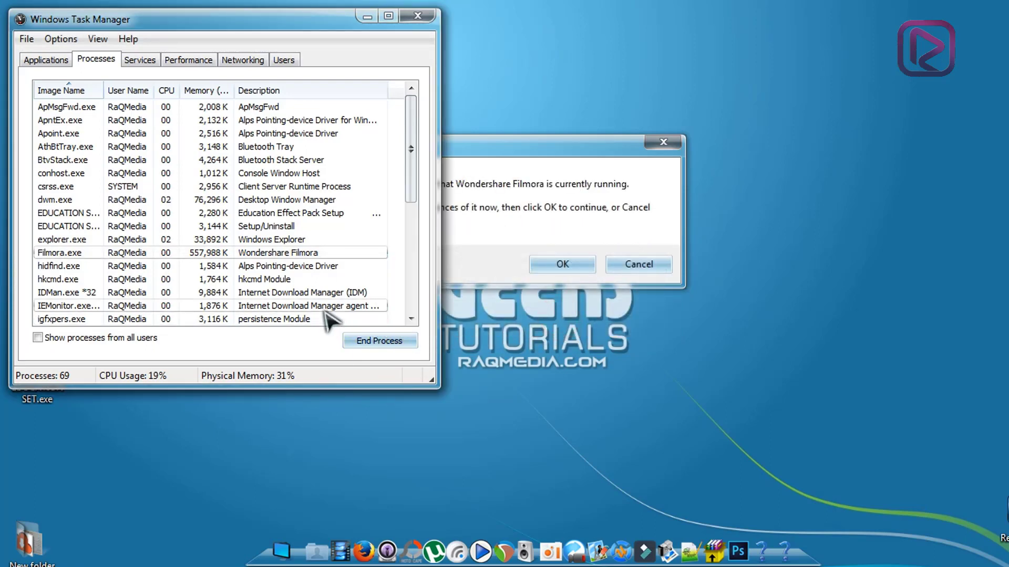
pyautogui.click(416, 17)
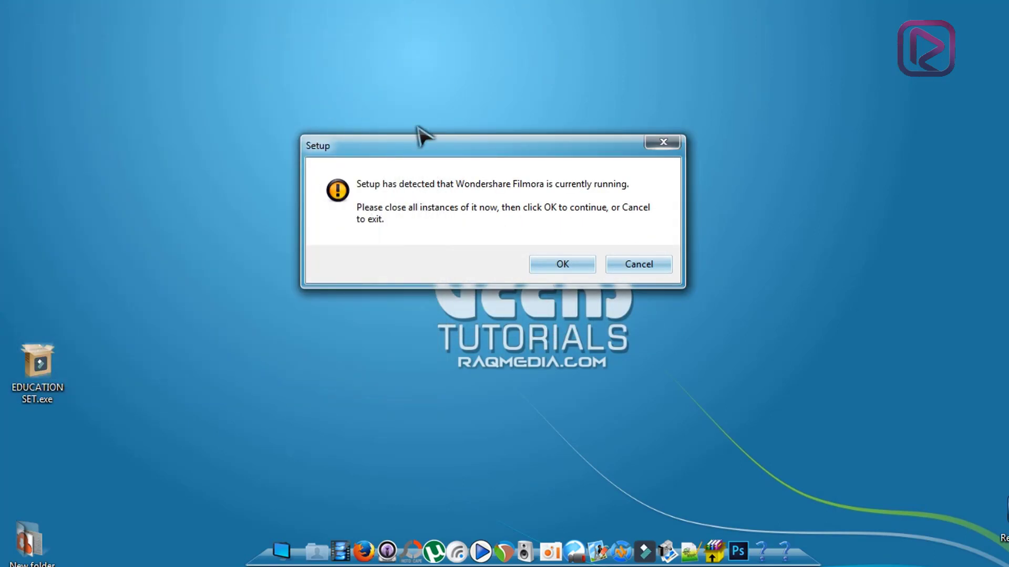
# Continue the setup and install the Education Effect Pack.
pyautogui.click(587, 265)
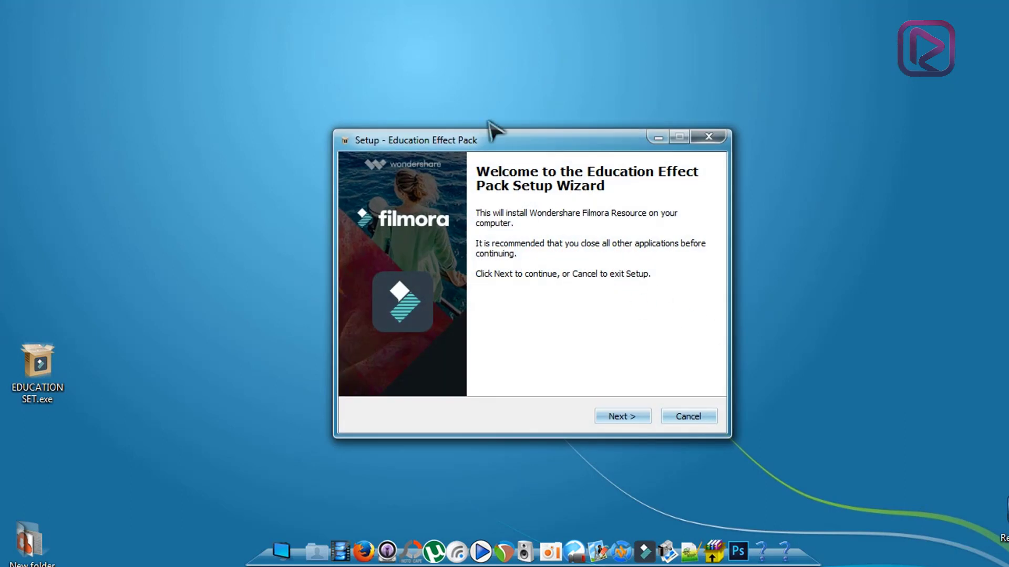
pyautogui.moveTo(533, 138); pyautogui.dragTo(560, 126)
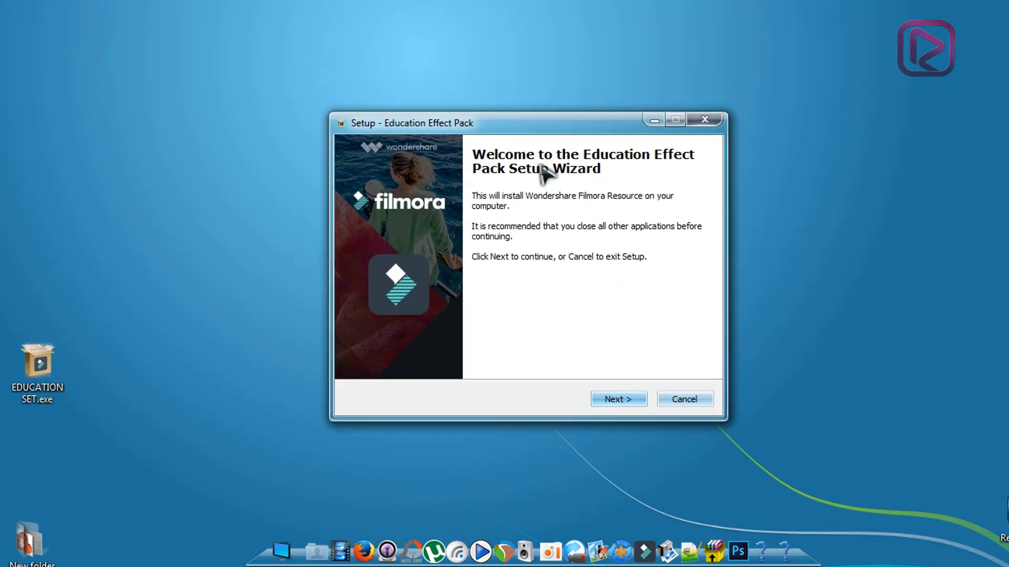
pyautogui.click(633, 400)
pyautogui.moveTo(516, 125); pyautogui.dragTo(518, 110)
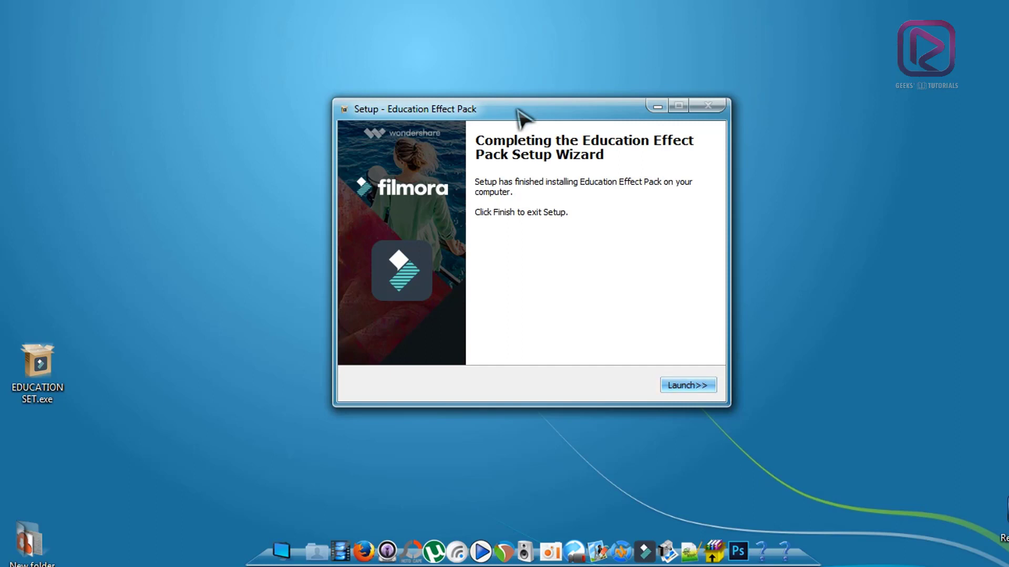
pyautogui.moveTo(542, 113); pyautogui.dragTo(555, 144)
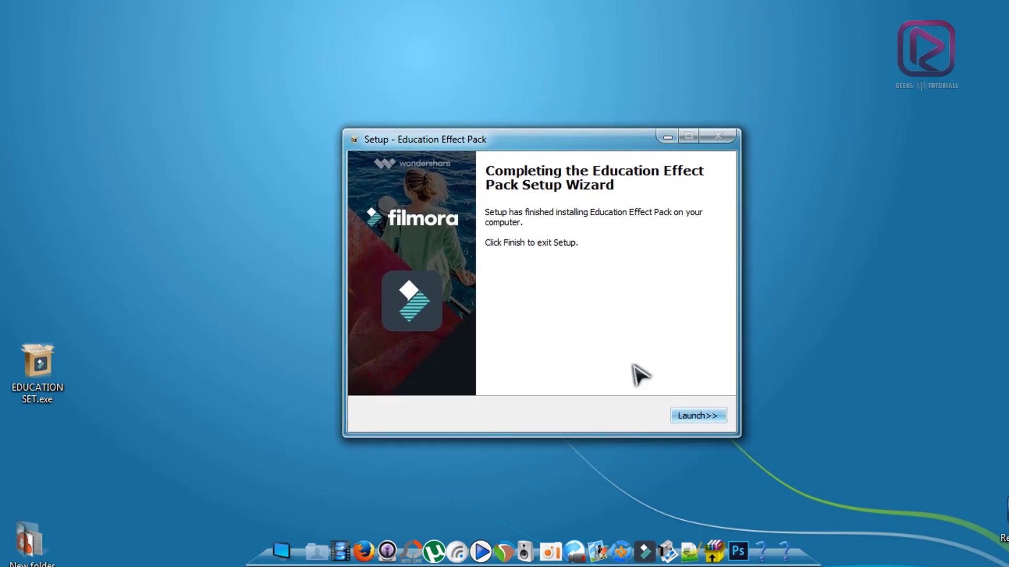
# Launch Filmora from the finished setup in Full Feature Mode and dismiss the Message Center.
pyautogui.click(714, 416)
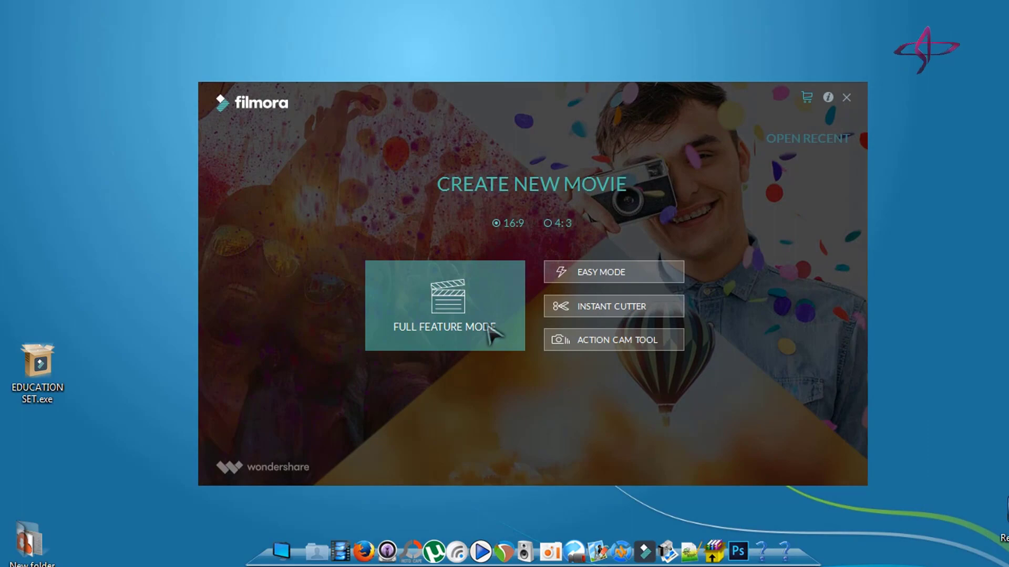
pyautogui.click(489, 326)
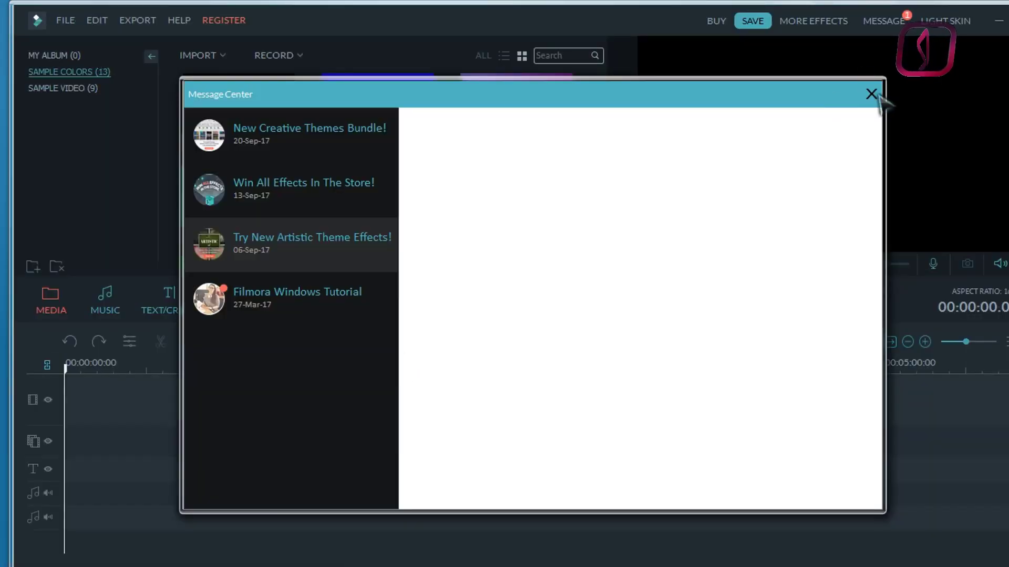
pyautogui.click(871, 95)
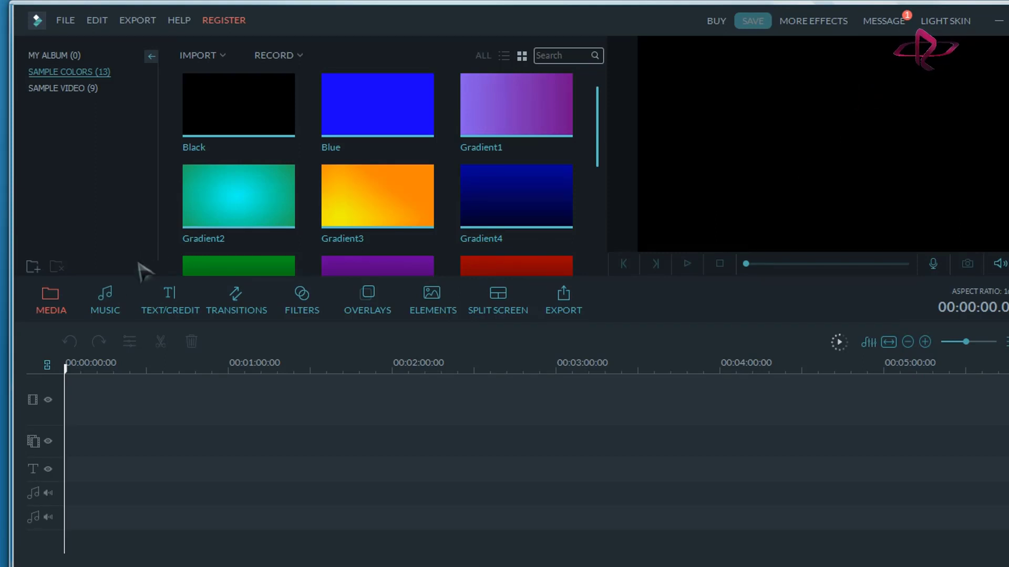
# Show the Education category of the title library and preview Chalkboard Pack - Title 3.
pyautogui.click(157, 304)
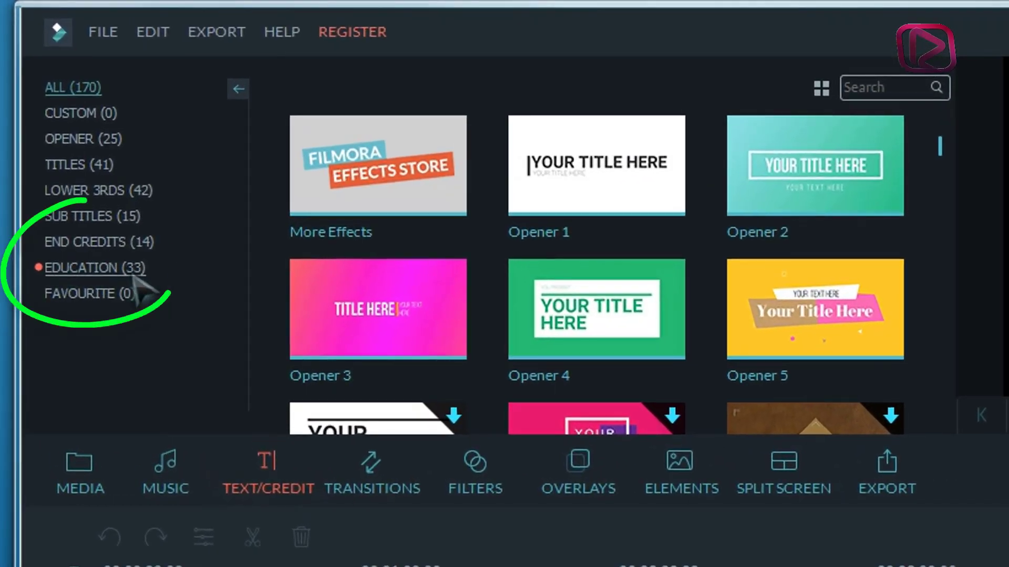
pyautogui.click(81, 269)
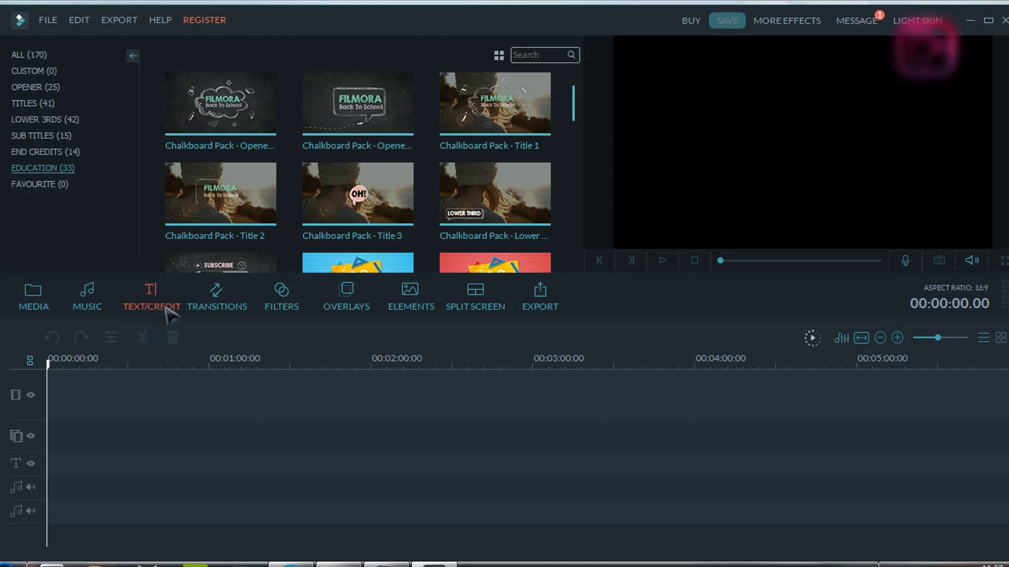
pyautogui.click(363, 197)
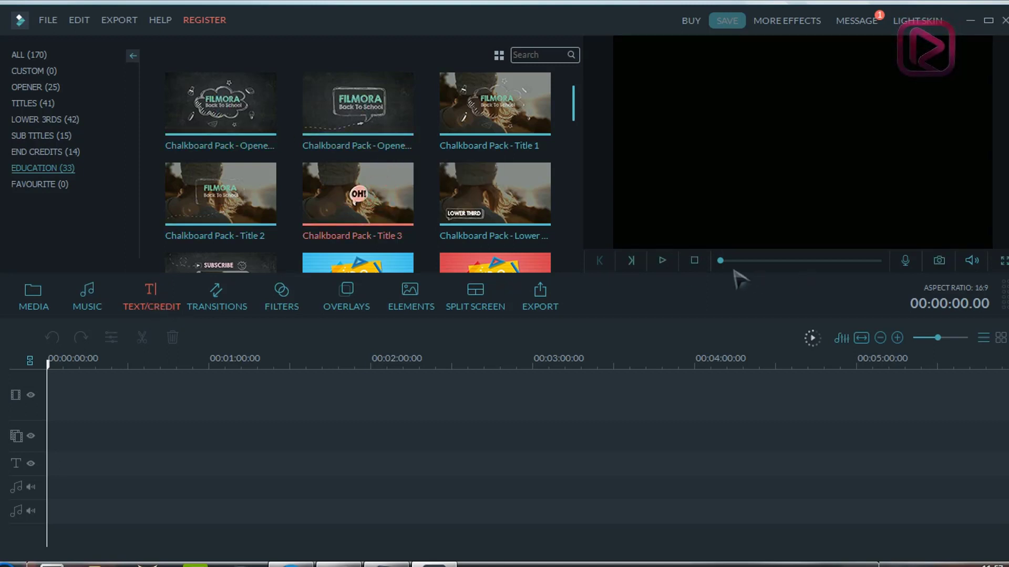
pyautogui.click(663, 260)
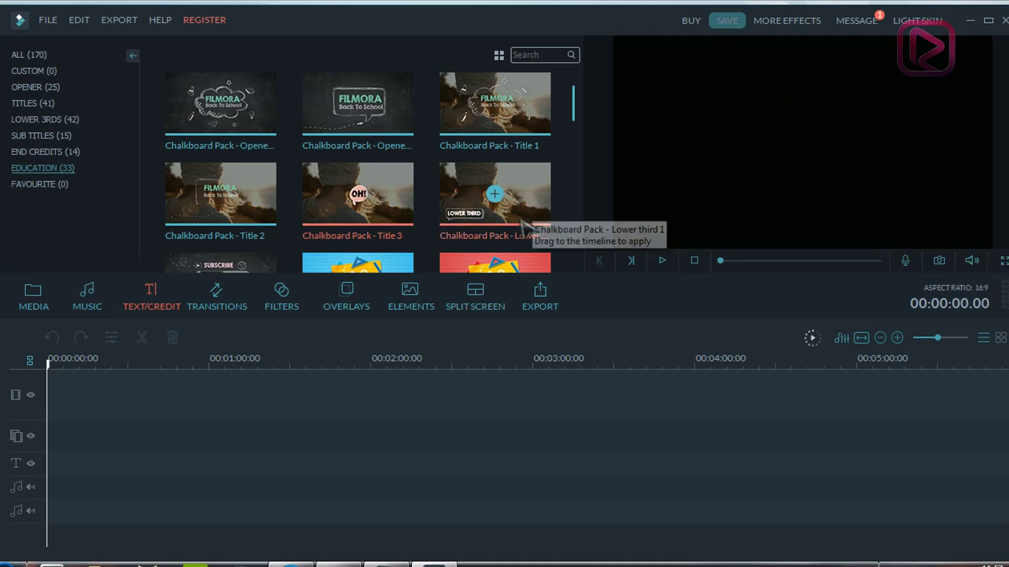
# Preview the Education Kids Pack opener in full screen and return to the editor.
pyautogui.scroll(-3, 420, 252)
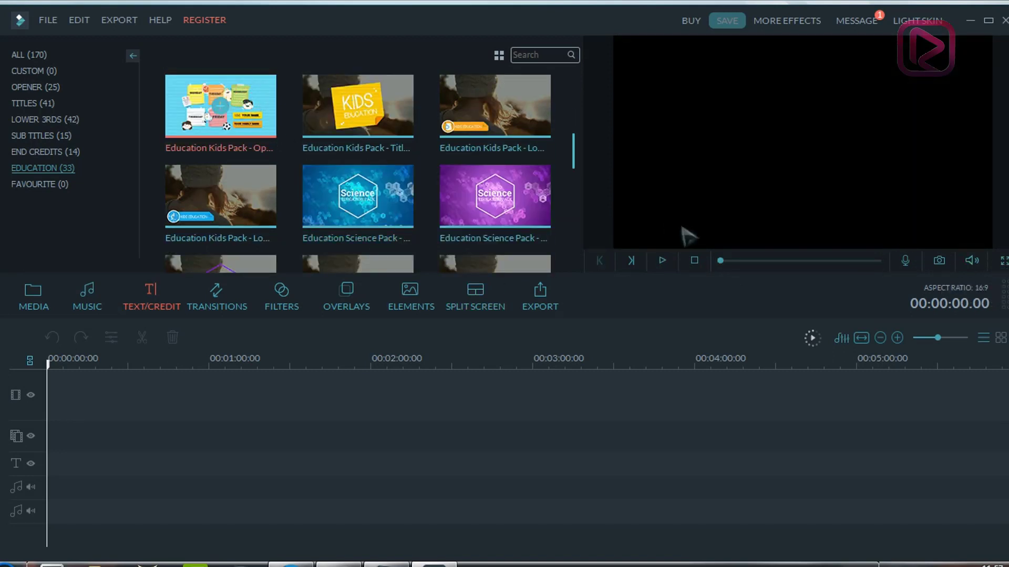
pyautogui.click(663, 260)
pyautogui.click(663, 261)
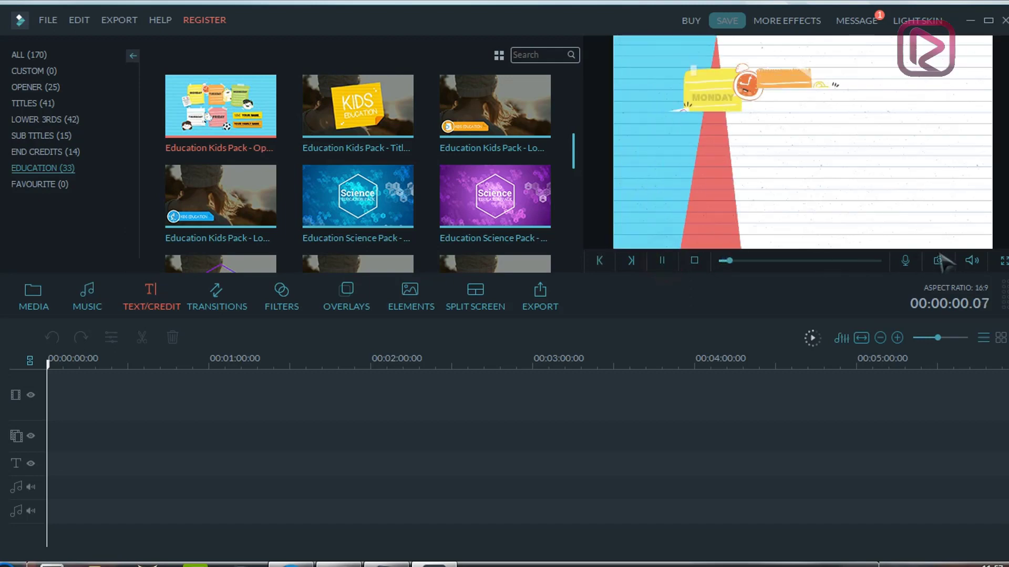
pyautogui.click(1004, 261)
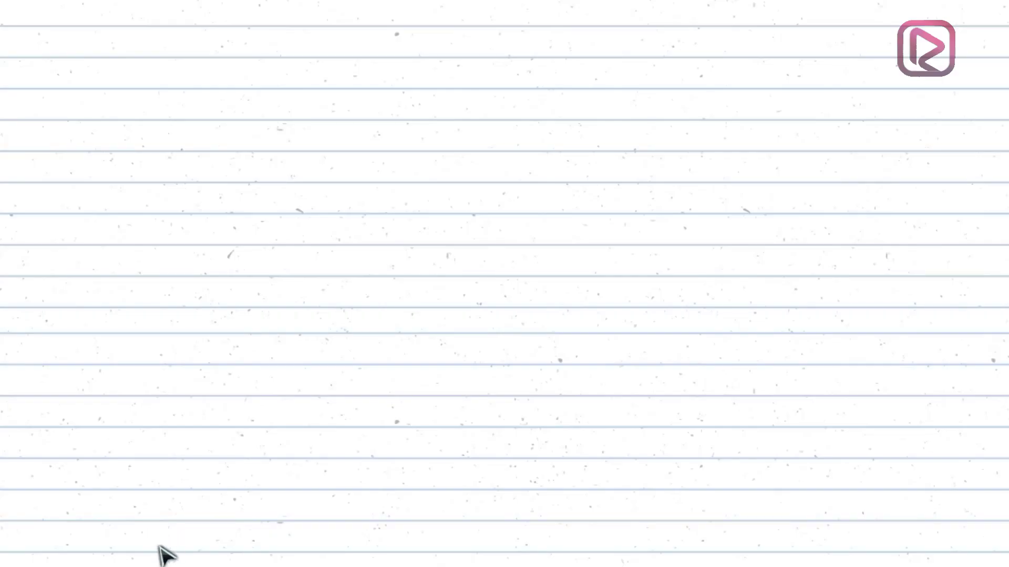
pyautogui.click(62, 534)
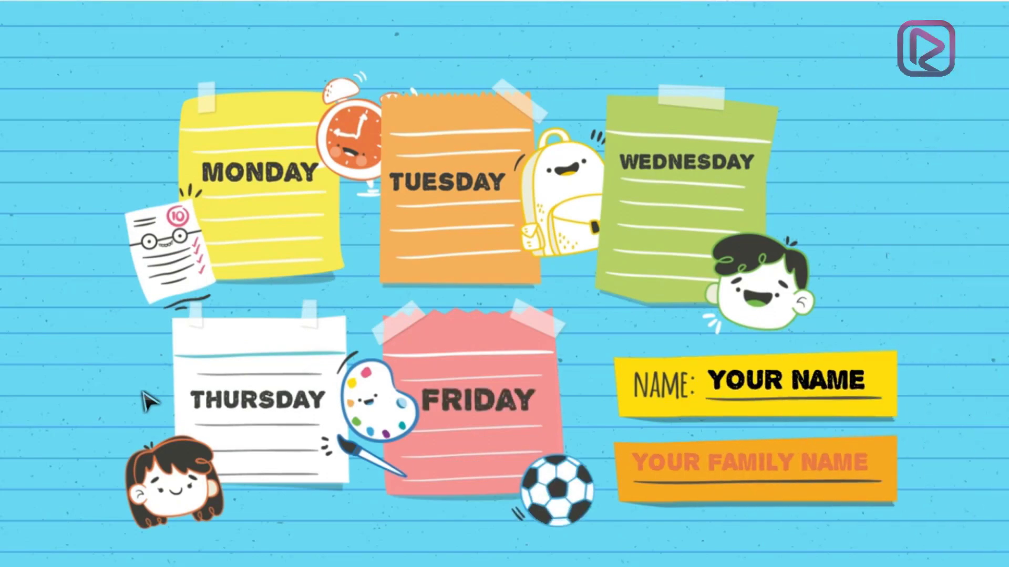
pyautogui.press('Escape')
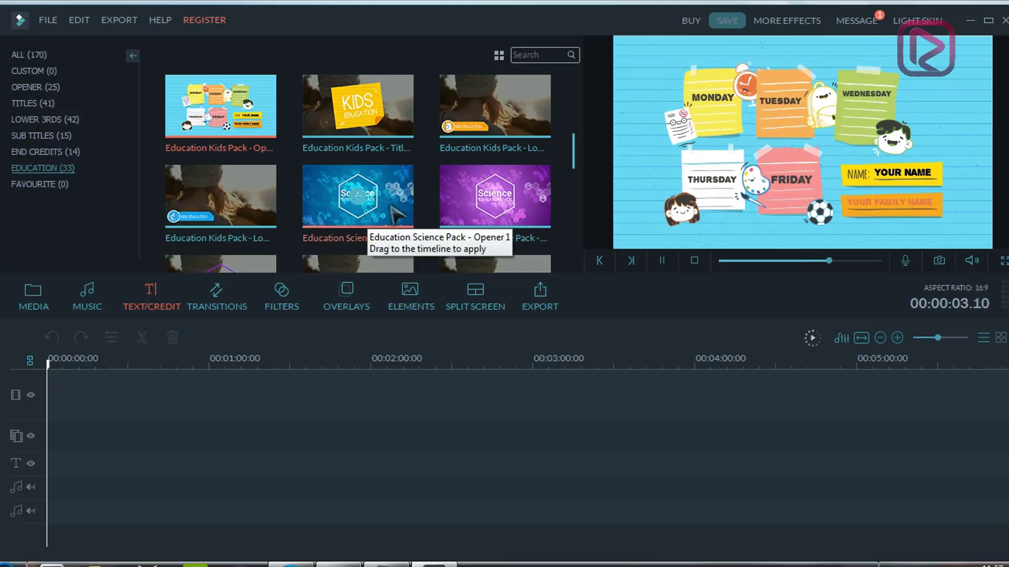
# Preview Education Tutorial Pack - Opener 1 from the Education titles.
pyautogui.scroll(-3, 368, 226)
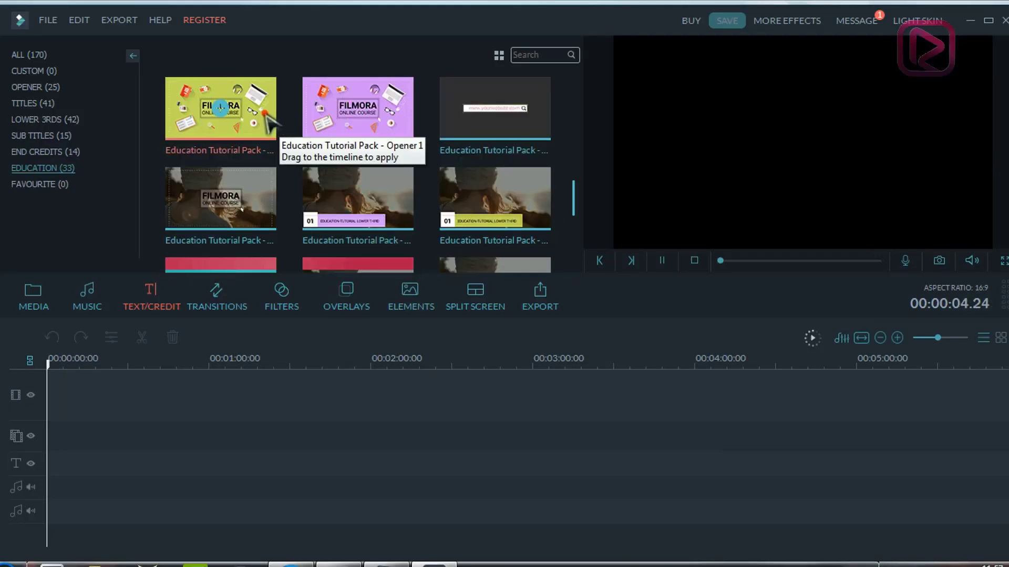
pyautogui.click(221, 109)
pyautogui.click(662, 261)
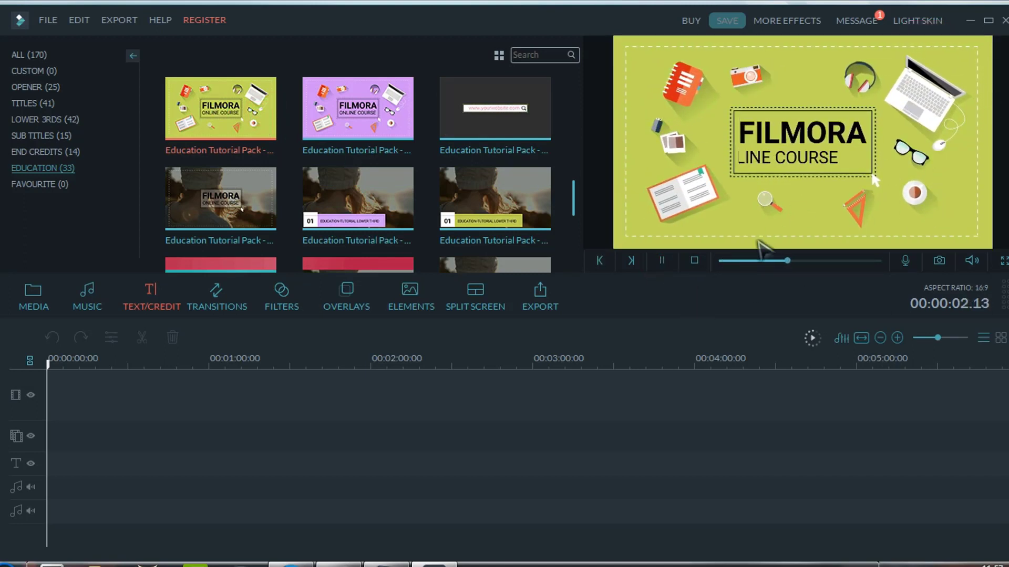
# Enlarge the preview area by resizing the workspace, and preview the purple Education Tutorial Pack opener.
pyautogui.moveTo(676, 317); pyautogui.dragTo(675, 391)
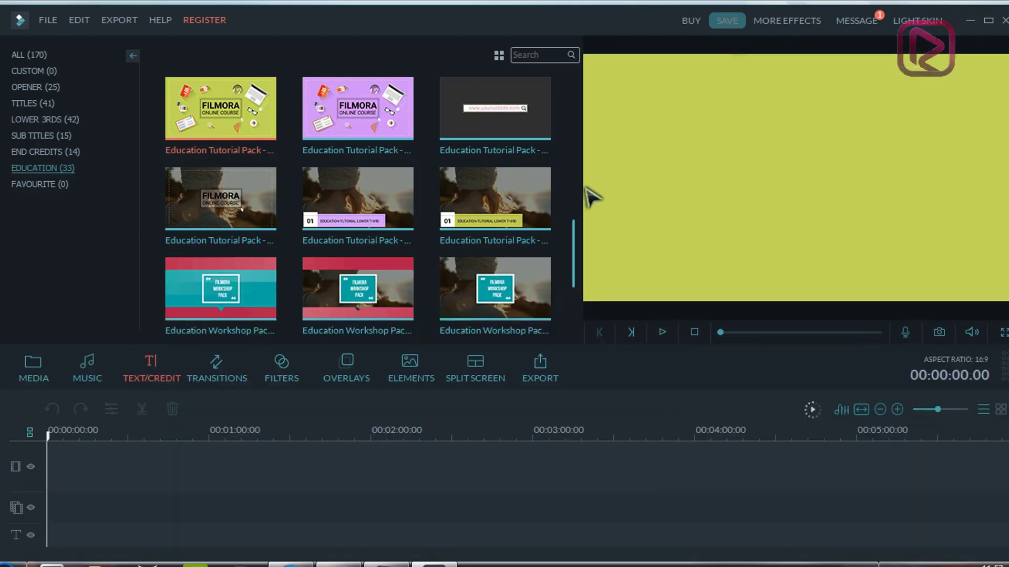
pyautogui.moveTo(582, 189); pyautogui.dragTo(436, 205)
pyautogui.click(374, 294)
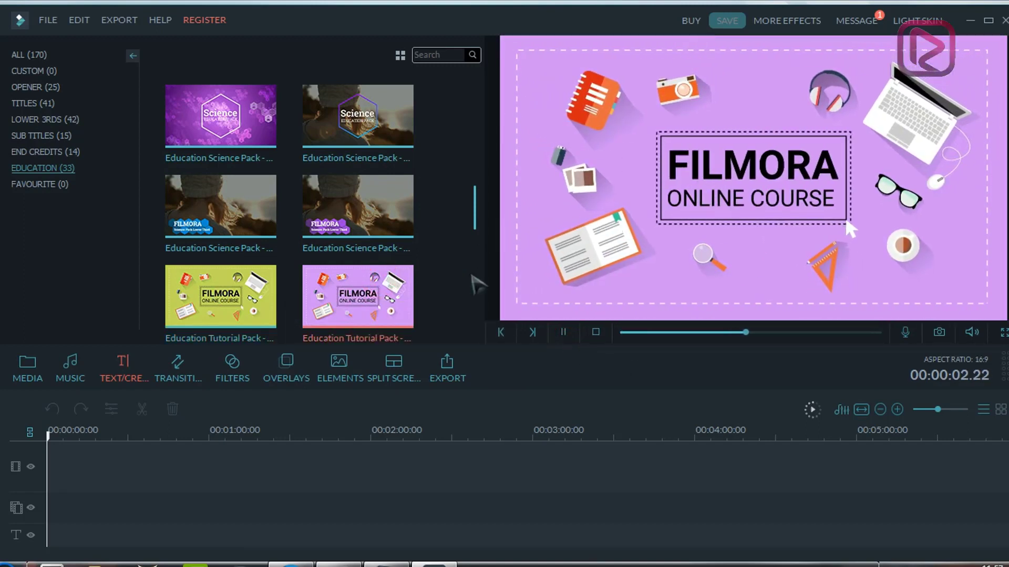
# Show the Education transitions and preview the Education Kids transition with the coloured bands across the upper edge.
pyautogui.scroll(5, 269, 325)
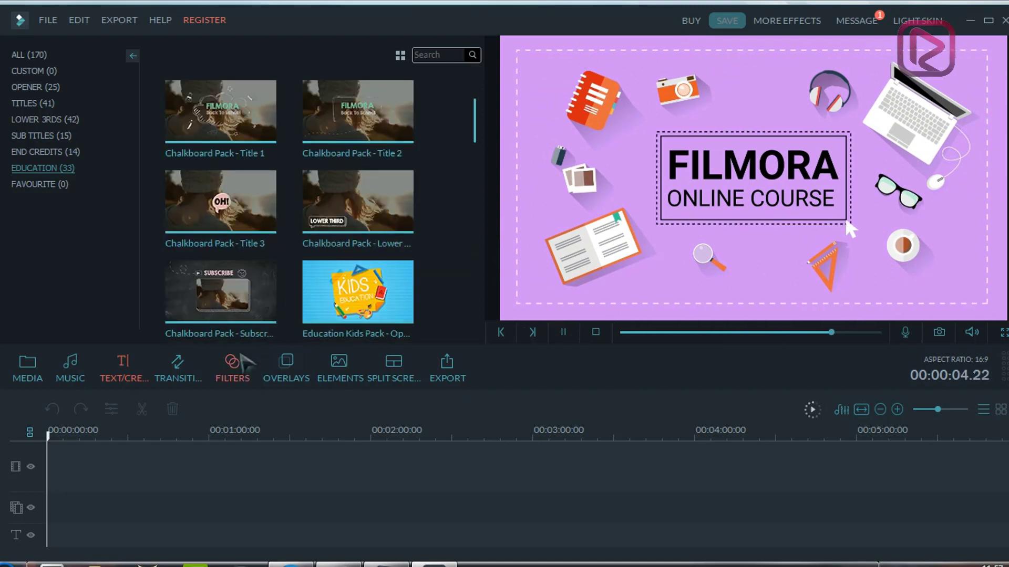
pyautogui.click(178, 368)
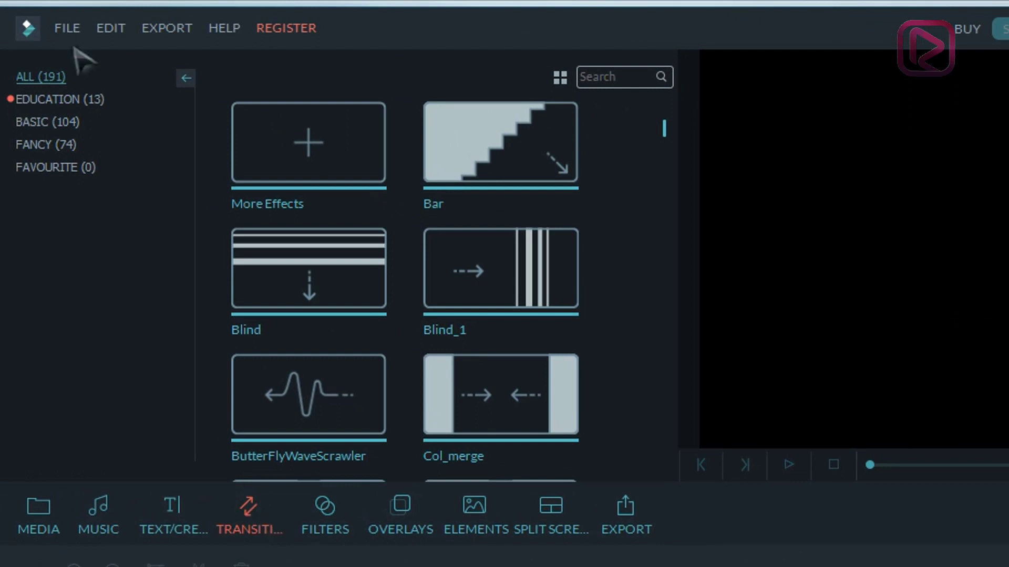
pyautogui.click(68, 100)
pyautogui.click(260, 209)
pyautogui.click(569, 336)
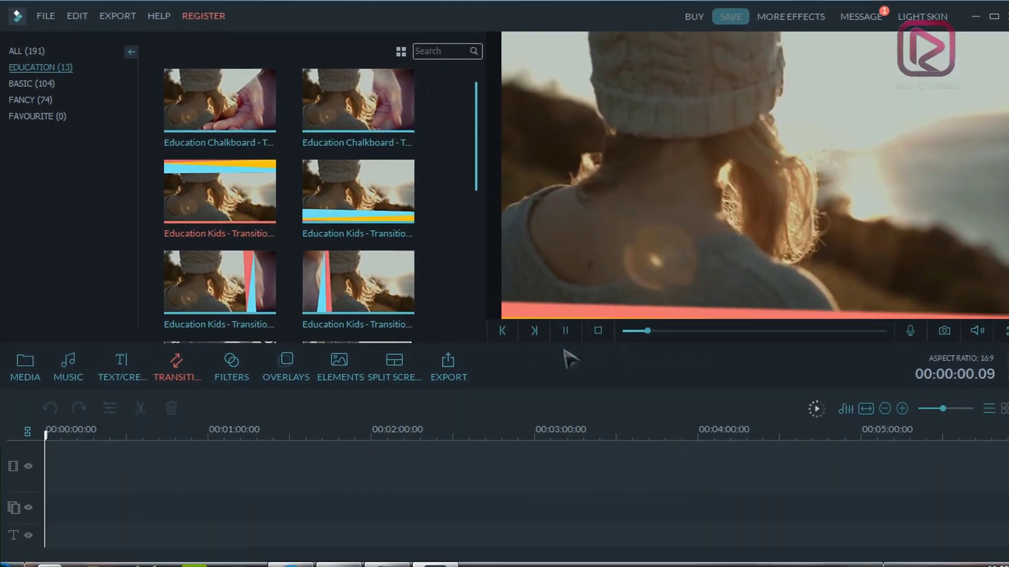
pyautogui.scroll(-5, 298, 251)
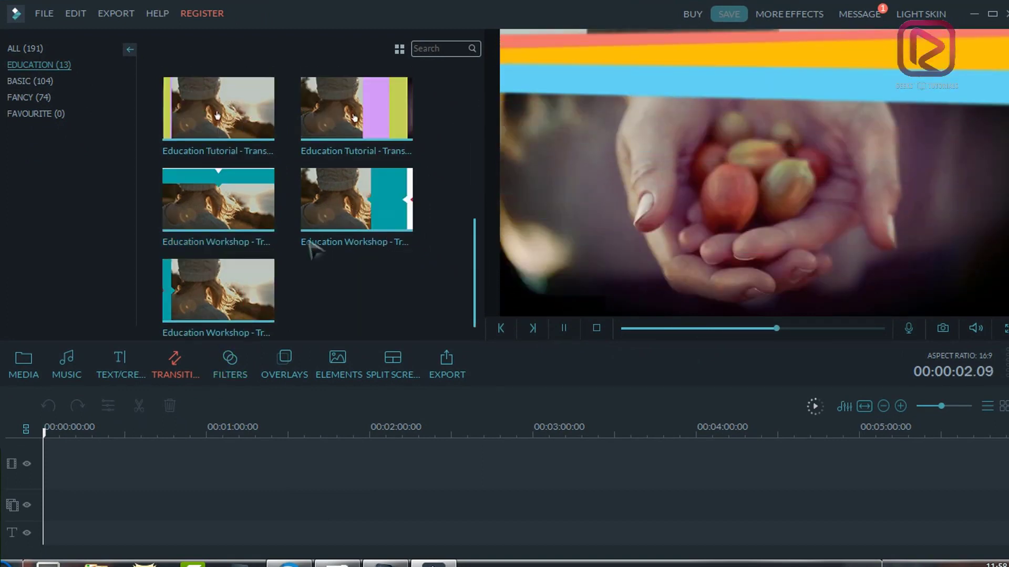
# Check the filter library, then show the Education overlays and preview the Education Tutorial and Education Kids overlays.
pyautogui.click(242, 374)
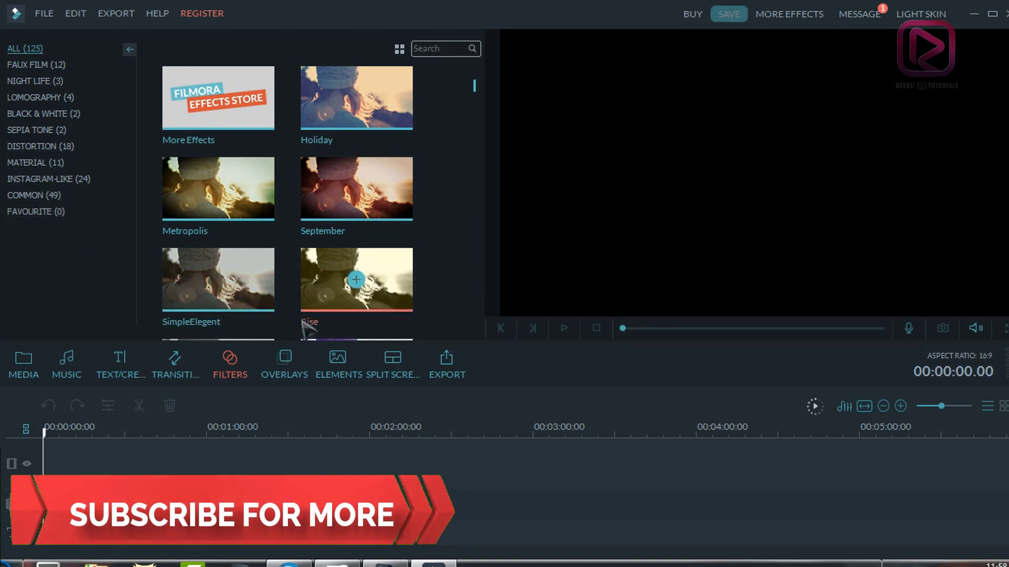
pyautogui.click(288, 361)
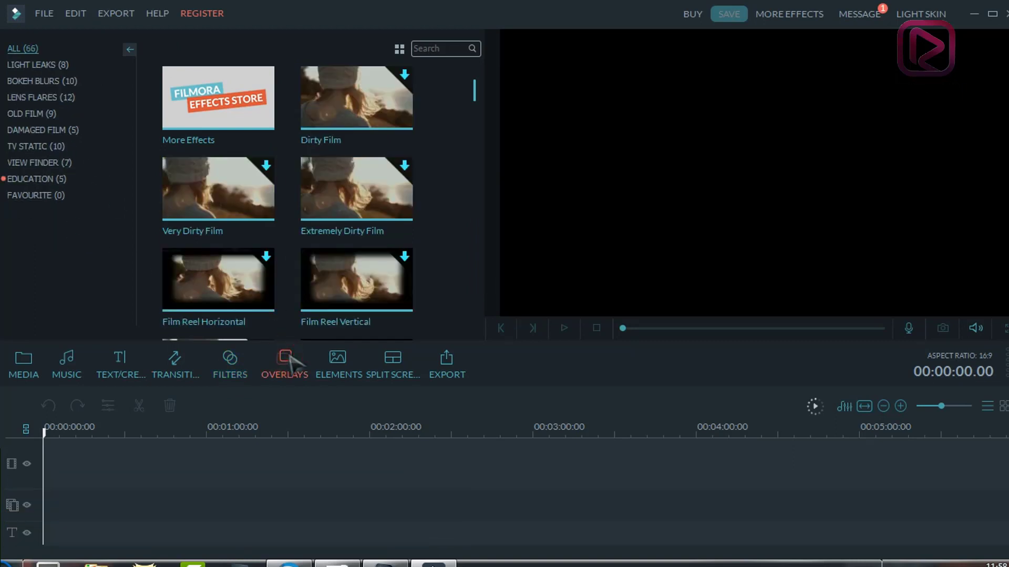
pyautogui.click(55, 183)
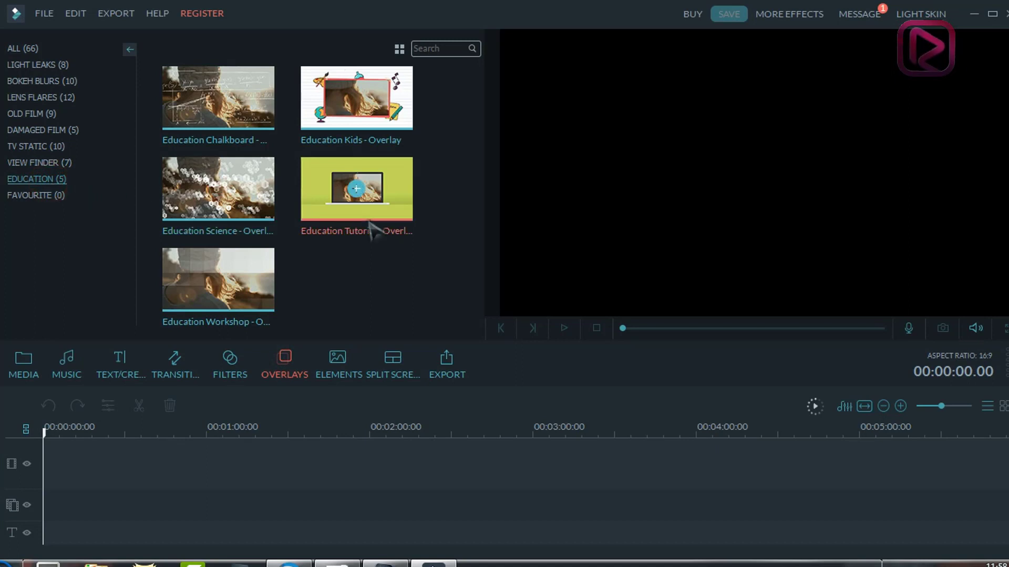
pyautogui.click(362, 202)
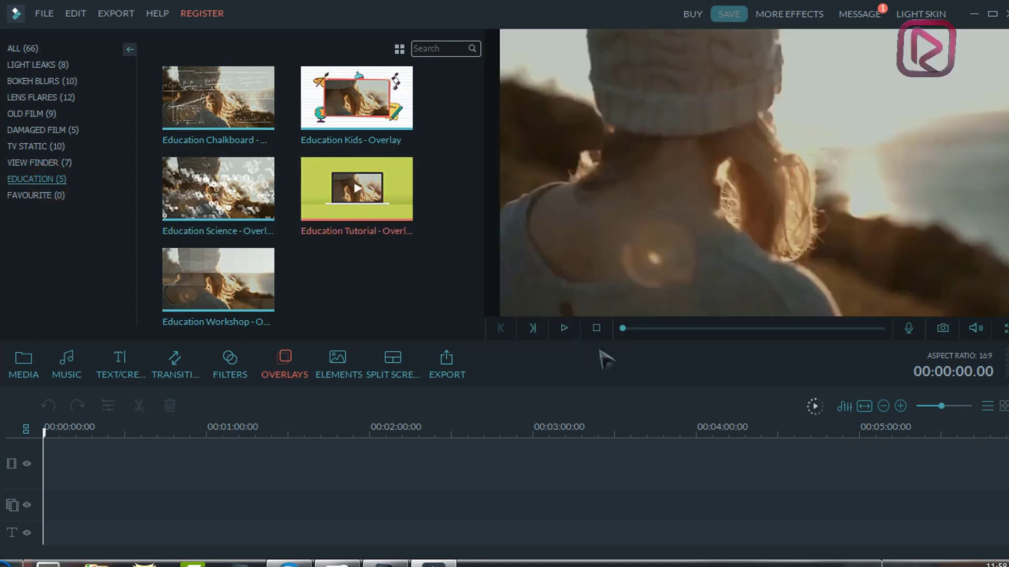
pyautogui.click(564, 330)
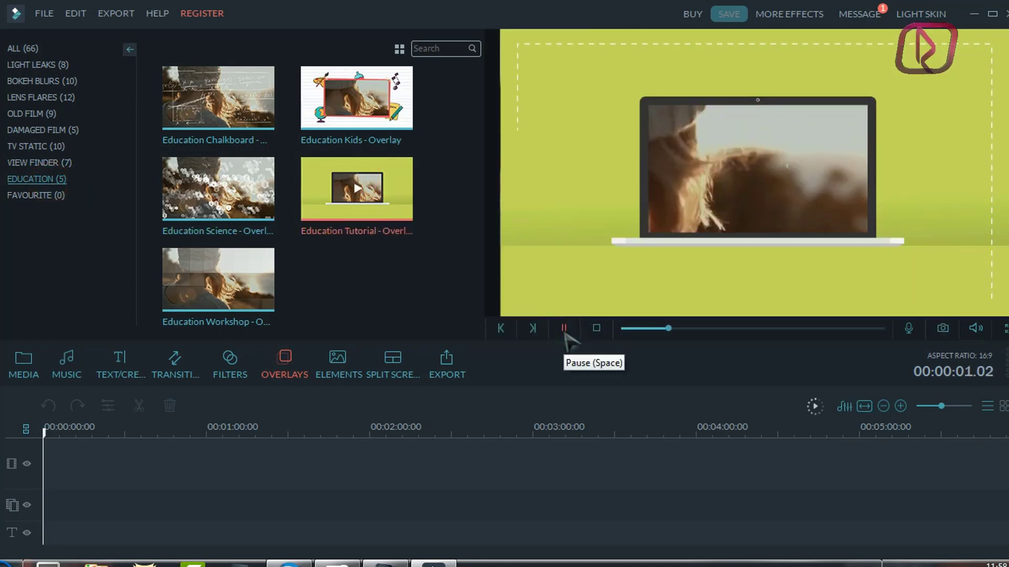
pyautogui.click(386, 81)
pyautogui.click(564, 329)
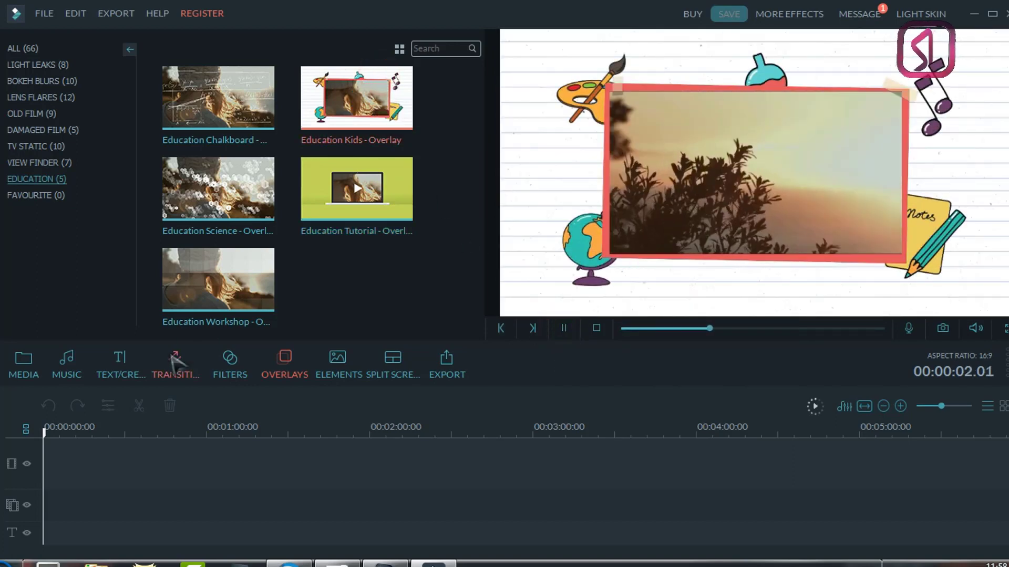
# Show the Education category of the element library and preview the Education Chalkboard smiley face.
pyautogui.click(344, 360)
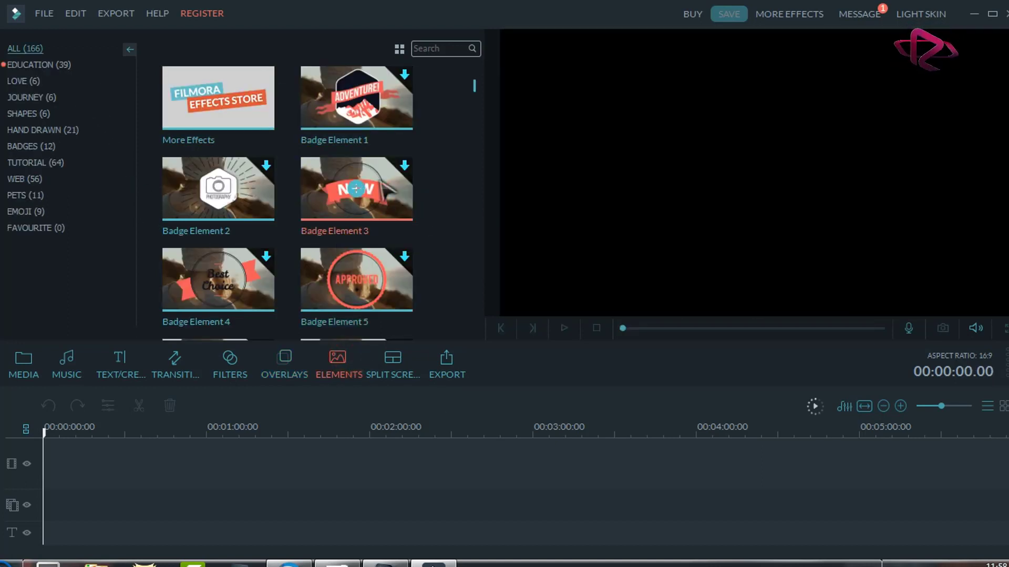
pyautogui.click(21, 65)
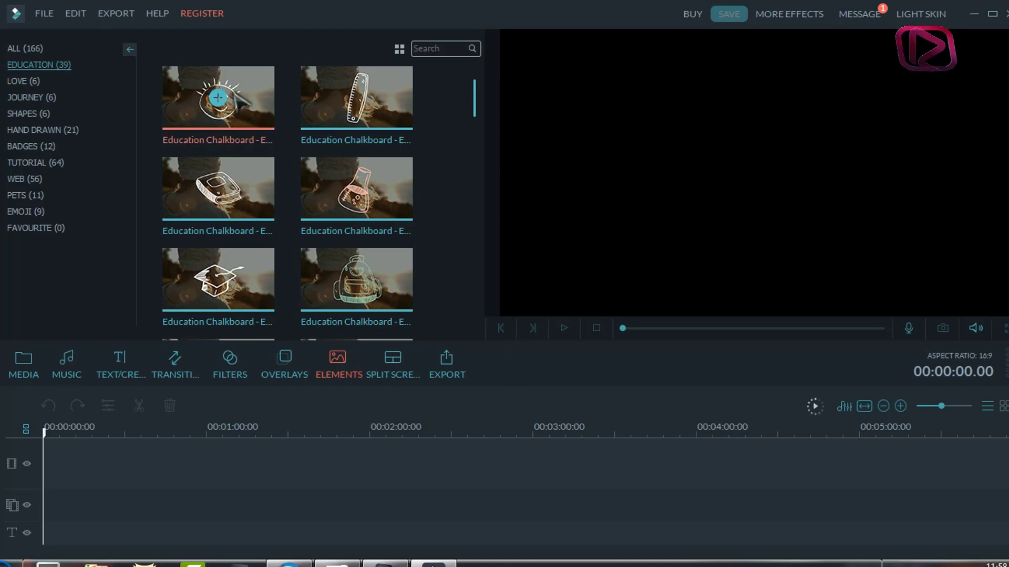
pyautogui.click(267, 103)
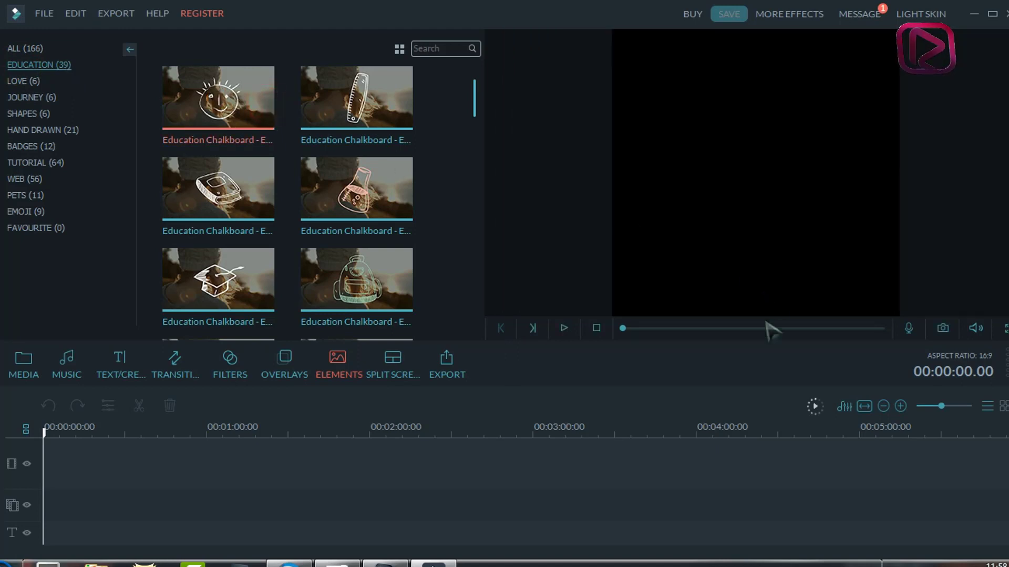
pyautogui.click(561, 331)
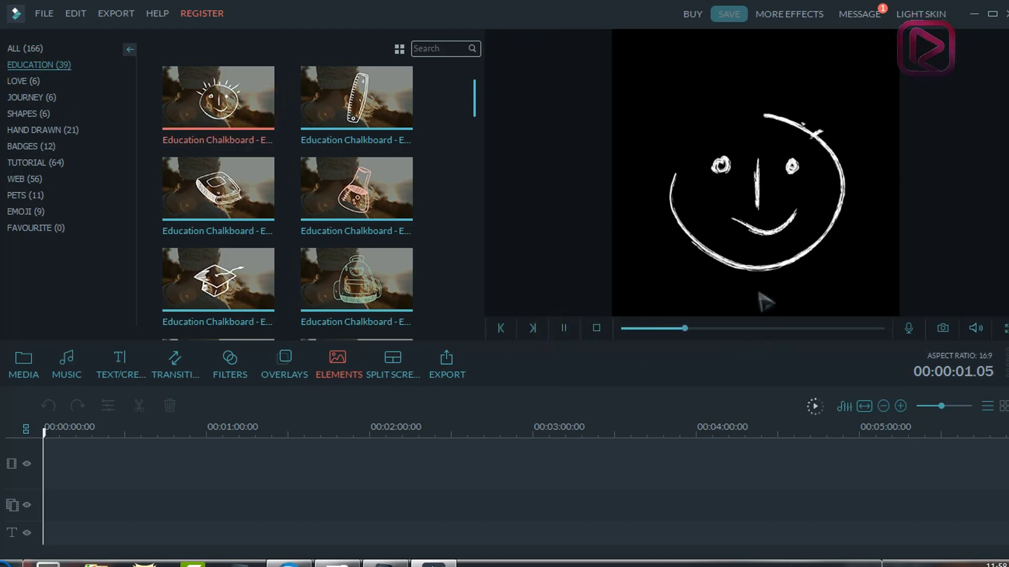
# Preview the Education Chalkboard calculator element.
pyautogui.scroll(-3, 333, 269)
pyautogui.scroll(-1, 334, 271)
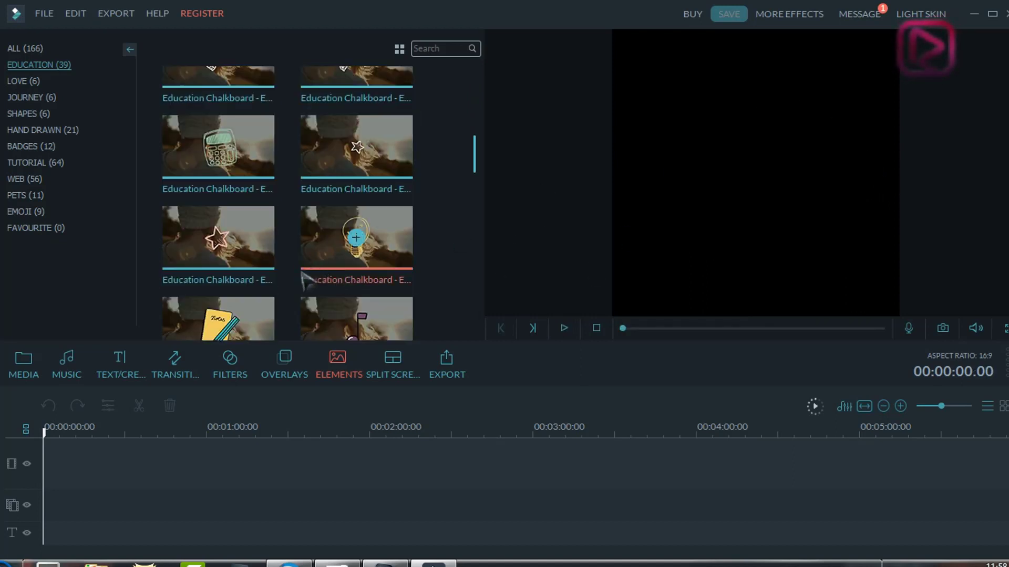
pyautogui.click(253, 152)
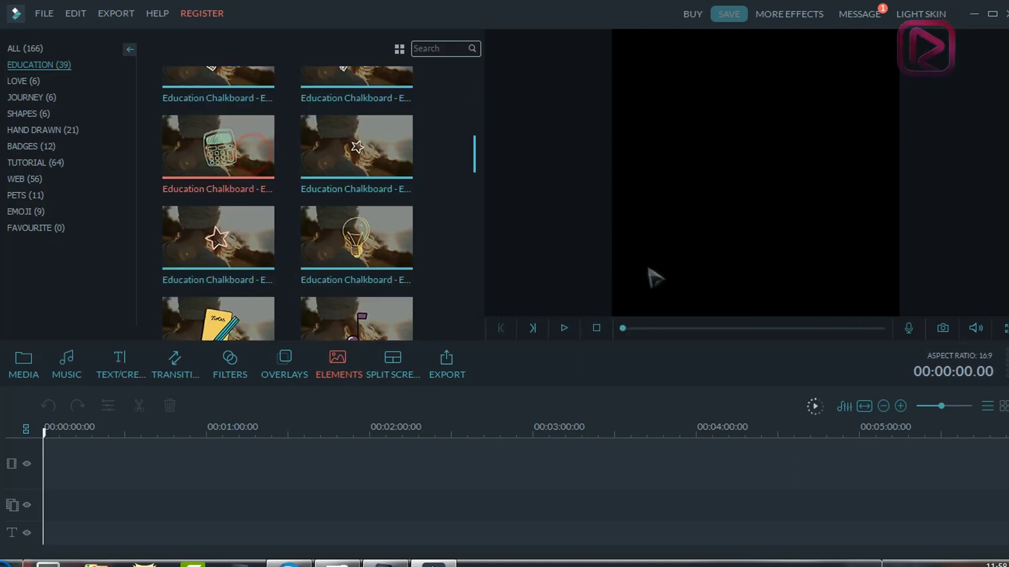
pyautogui.click(563, 330)
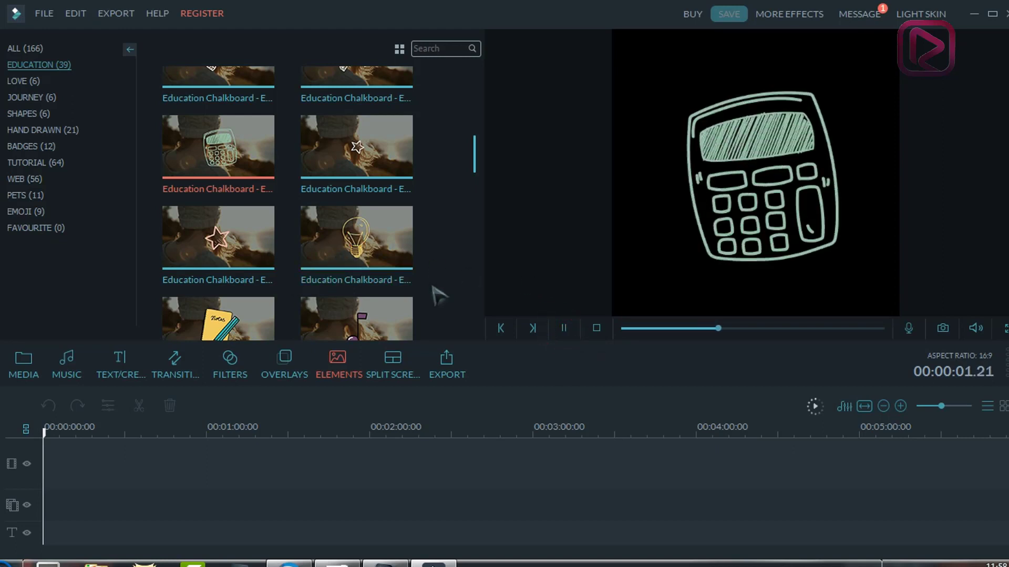
# Preview the globe, Education Kids - Element 6, and browse the remaining Education elements to the end of the list.
pyautogui.scroll(-3, 447, 284)
pyautogui.click(382, 255)
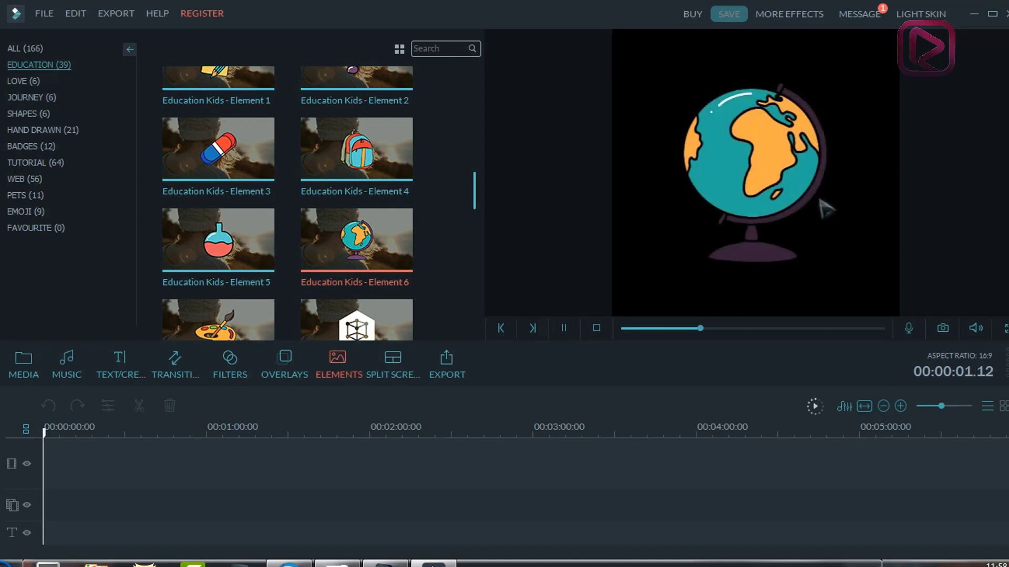
pyautogui.scroll(-5, 279, 290)
pyautogui.scroll(-3, 278, 294)
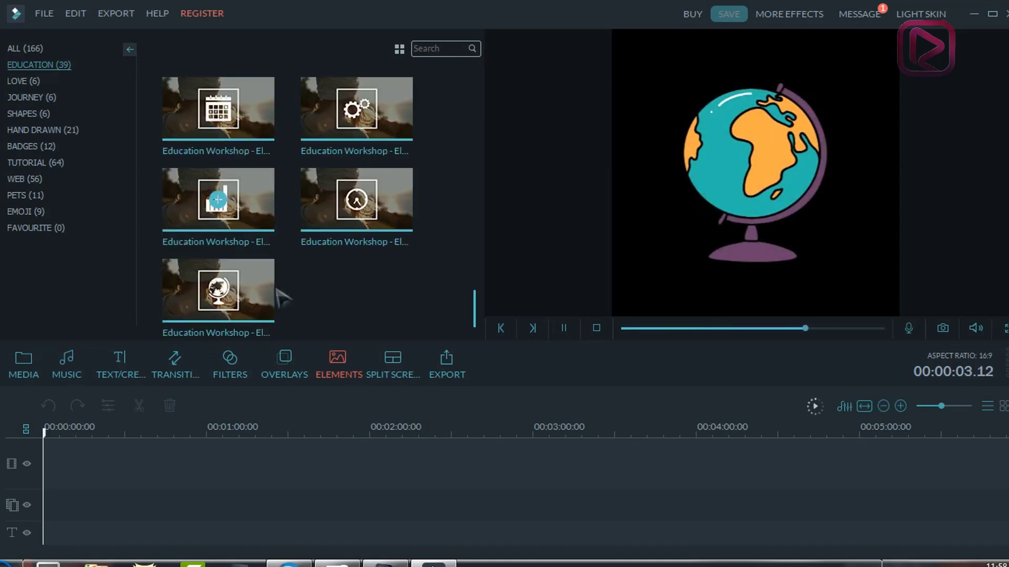
pyautogui.click(393, 305)
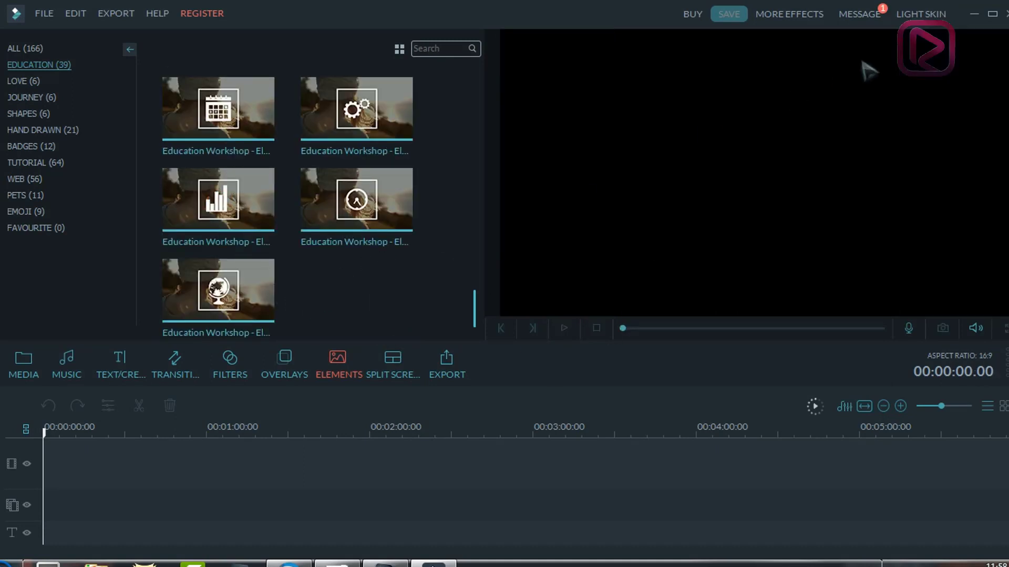
# Return to the Education titles and preview the Education Kids Pack opener in the editor's preview area.
pyautogui.click(134, 361)
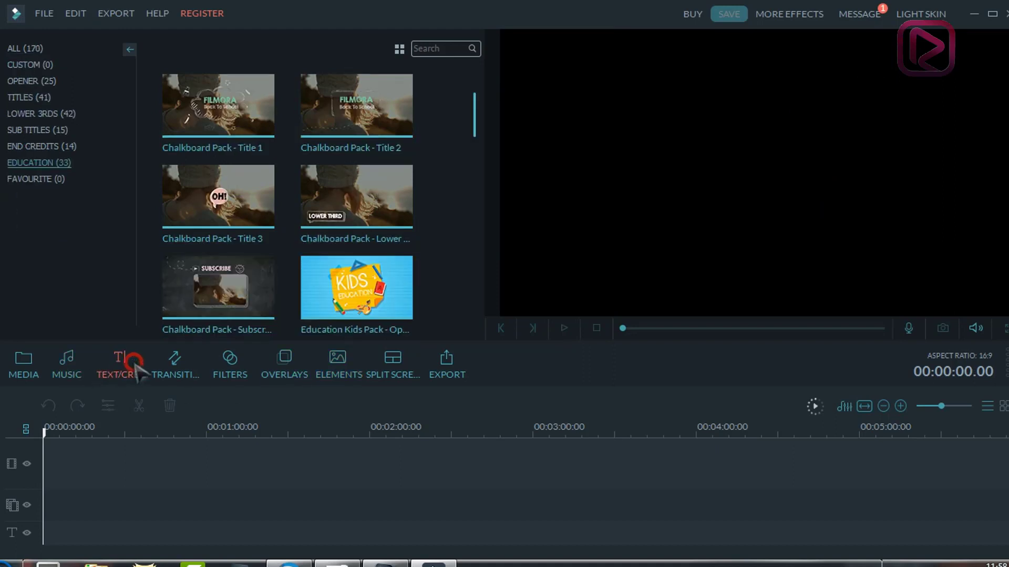
pyautogui.click(184, 366)
pyautogui.click(112, 364)
pyautogui.click(401, 287)
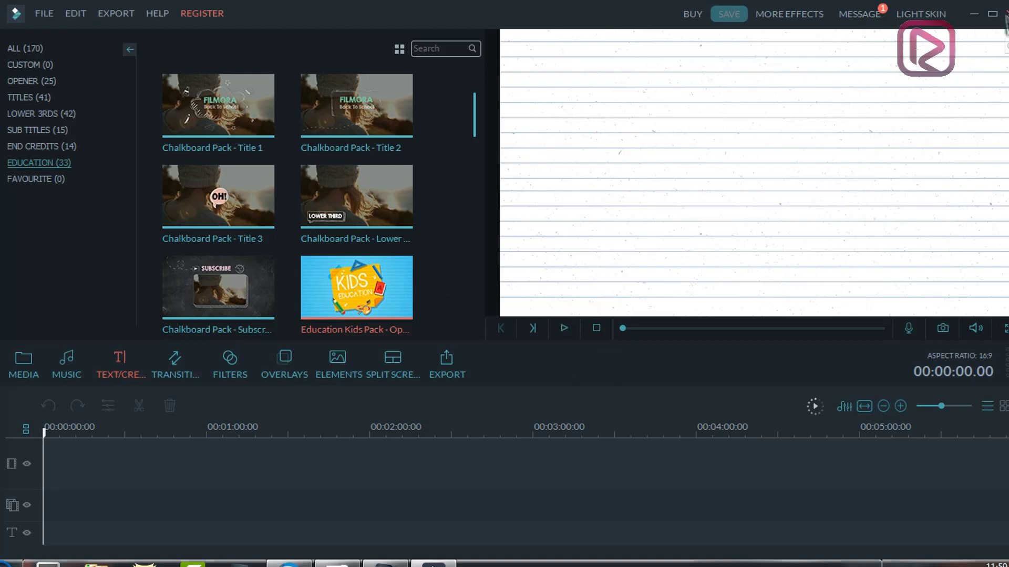
pyautogui.press('space')
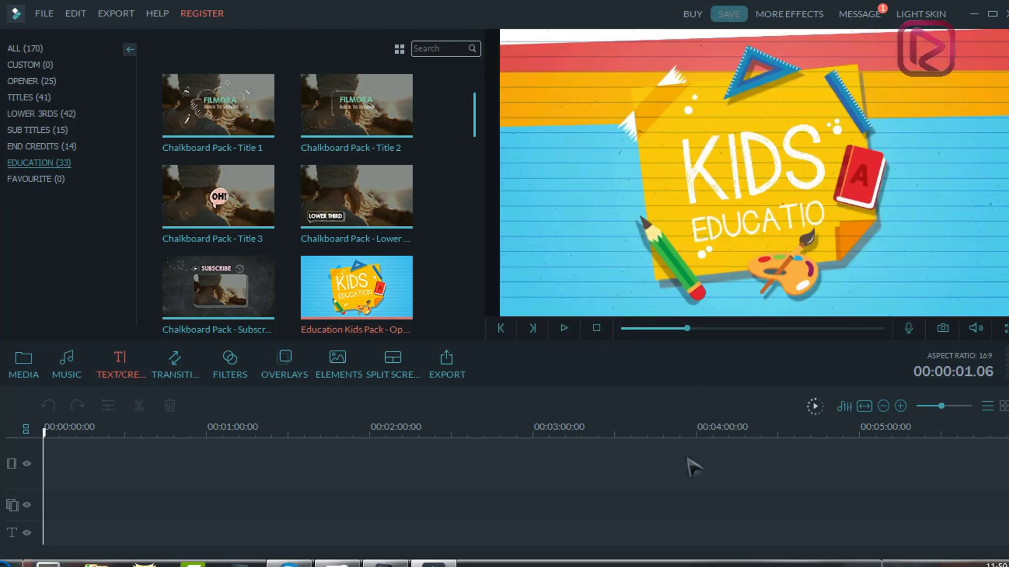
# On the YouTube page, subscribe to the Geeks Tutorials | RaQMedia channel and enable all notifications for it.
pyautogui.scroll(-5, 333, 315)
pyautogui.scroll(5, 332, 257)
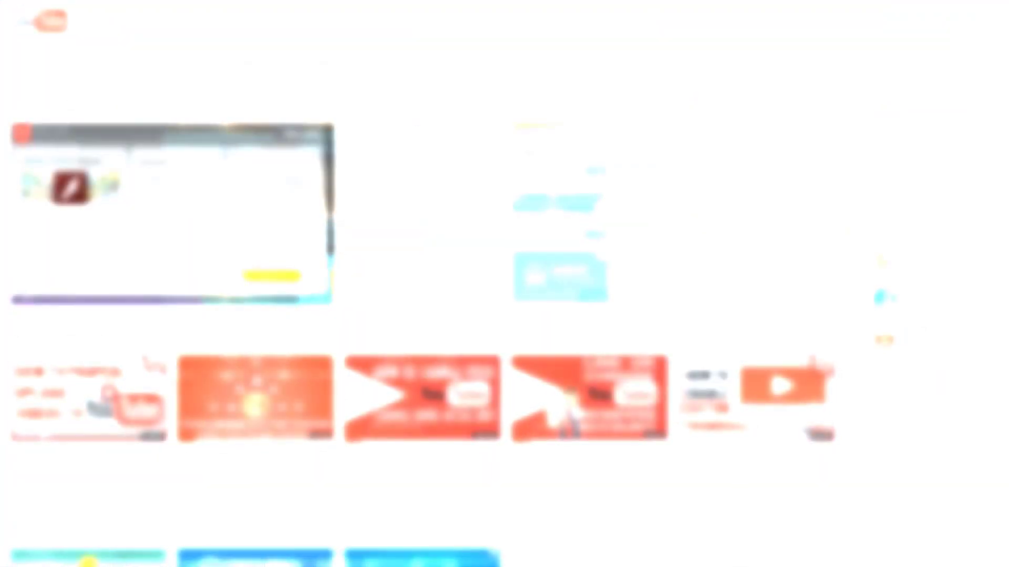
pyautogui.scroll(4, 504, 305)
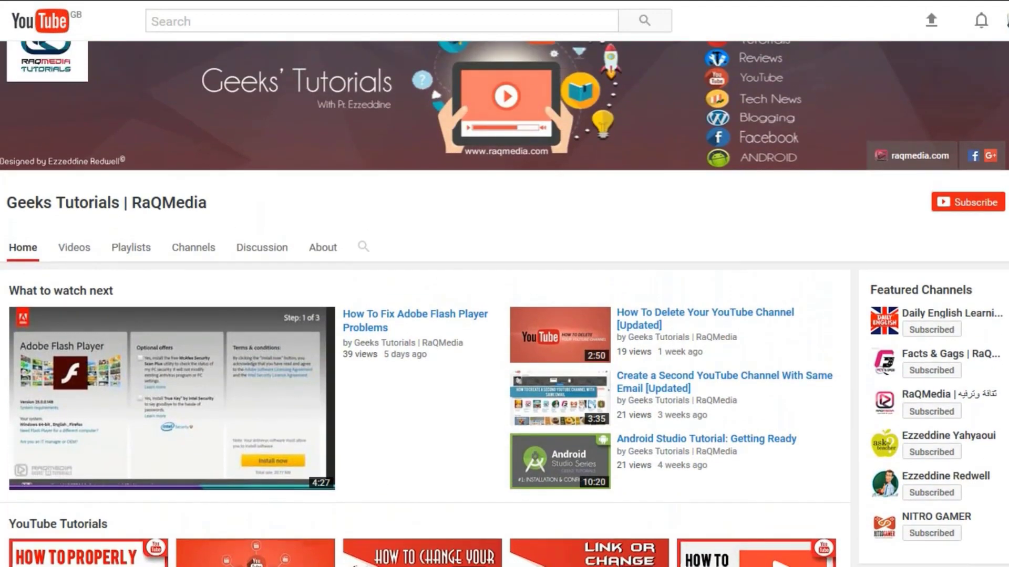
pyautogui.scroll(1, 505, 305)
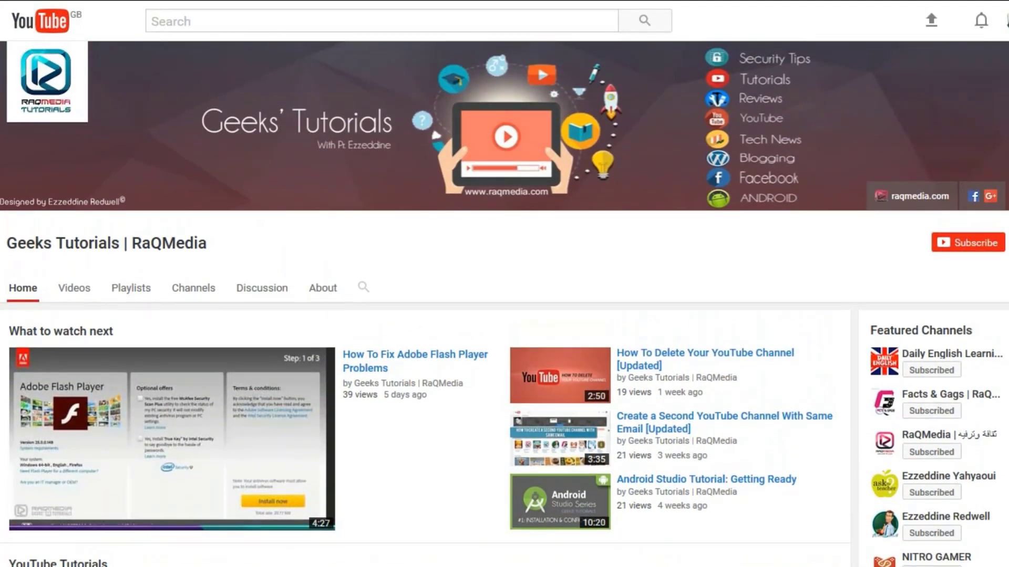
pyautogui.click(959, 248)
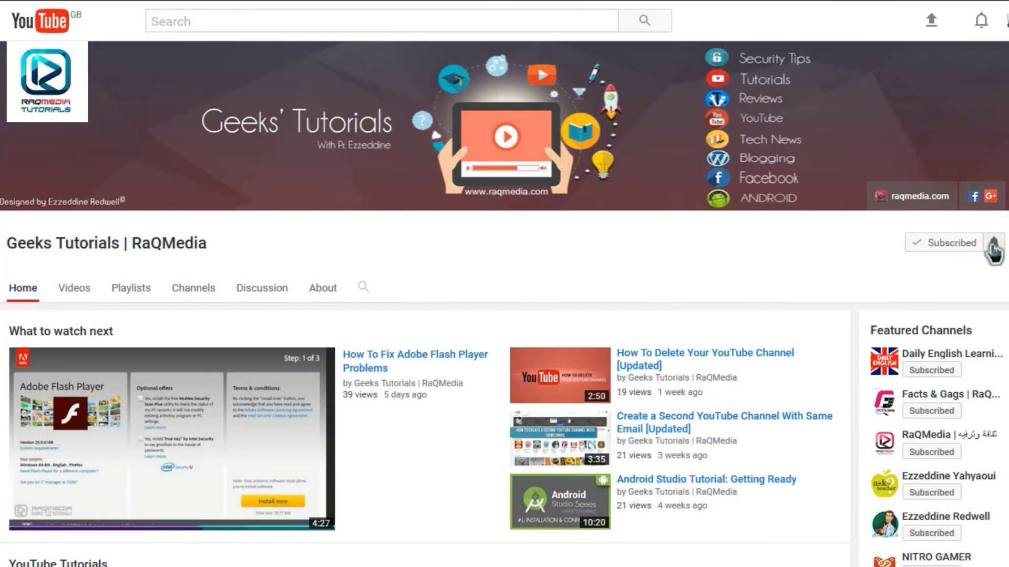
pyautogui.click(993, 247)
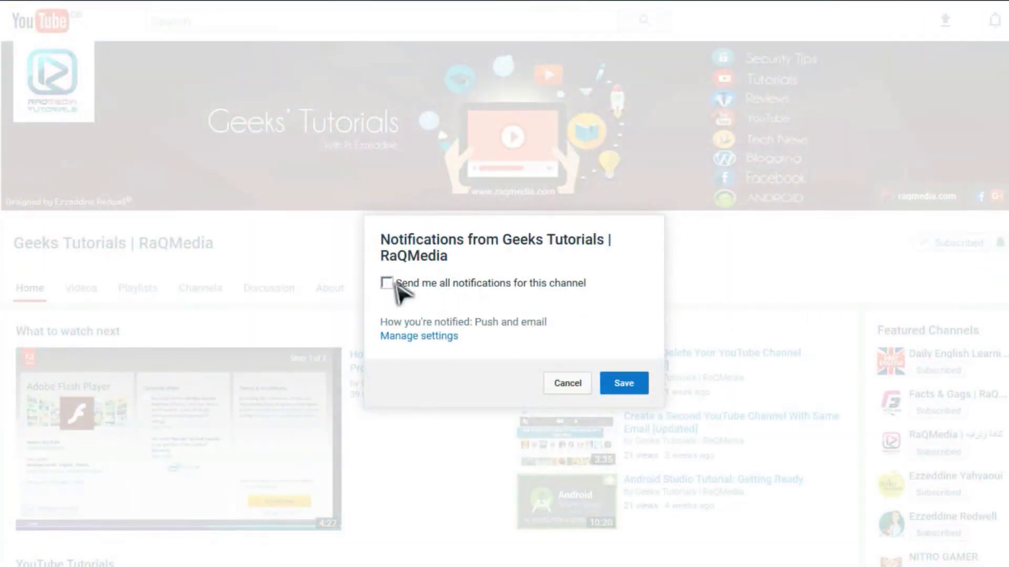
pyautogui.click(388, 287)
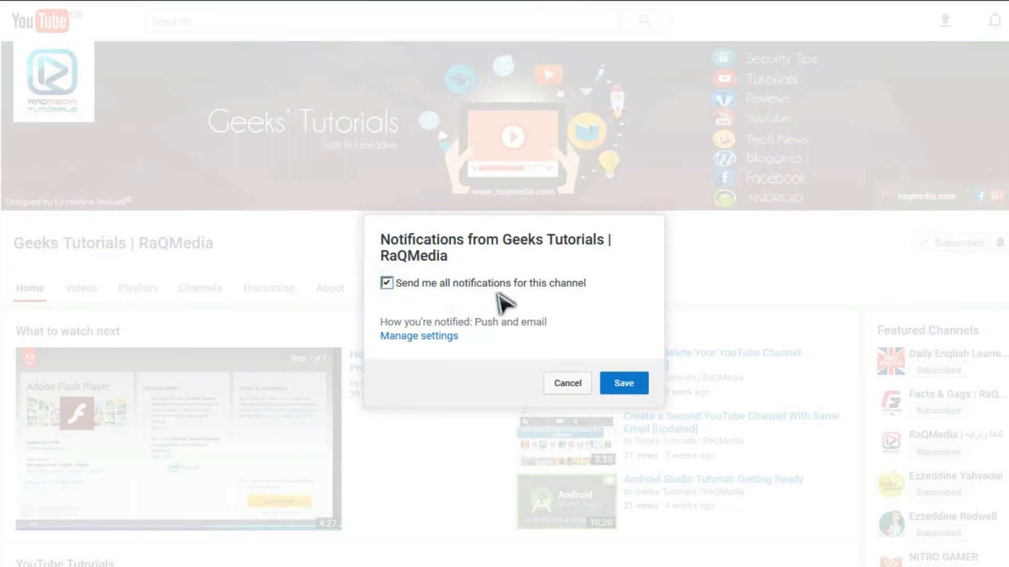